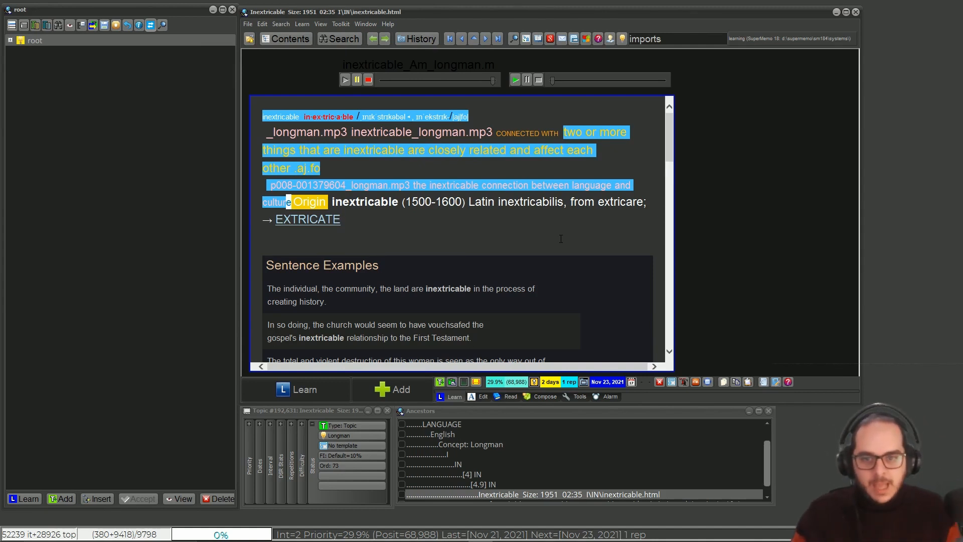
# Play the inextricable_Am_longman.mp3 recording attached to the Inextricable topic.
pyautogui.press('alt')
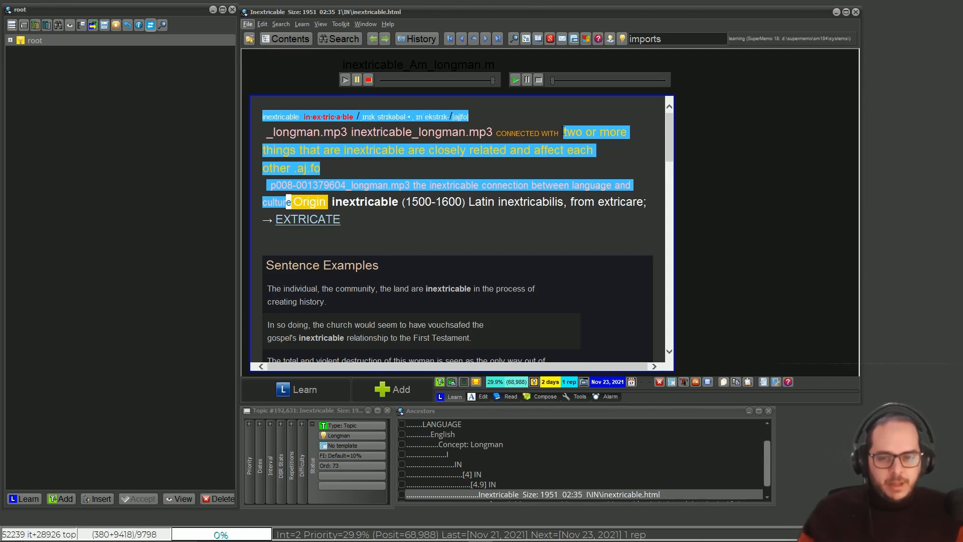
pyautogui.click(608, 174)
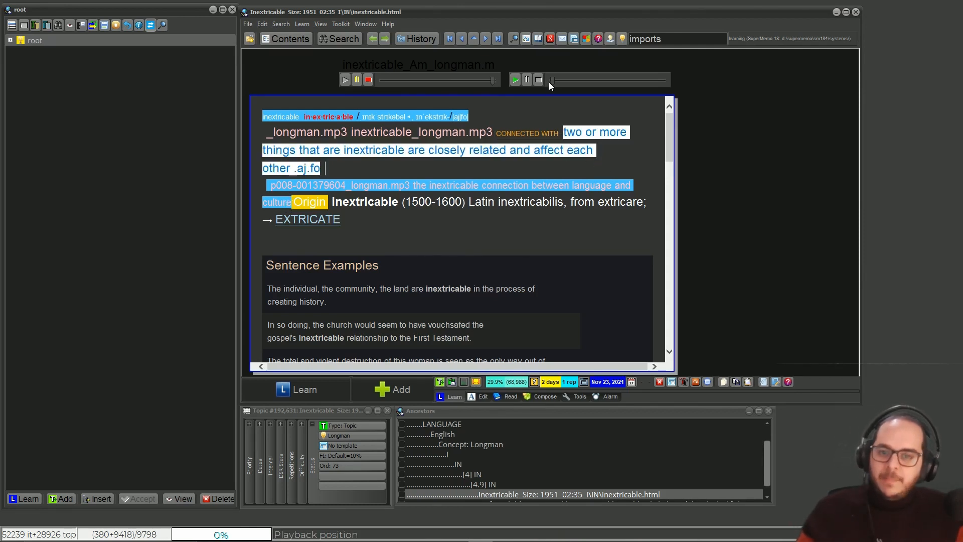
pyautogui.click(344, 80)
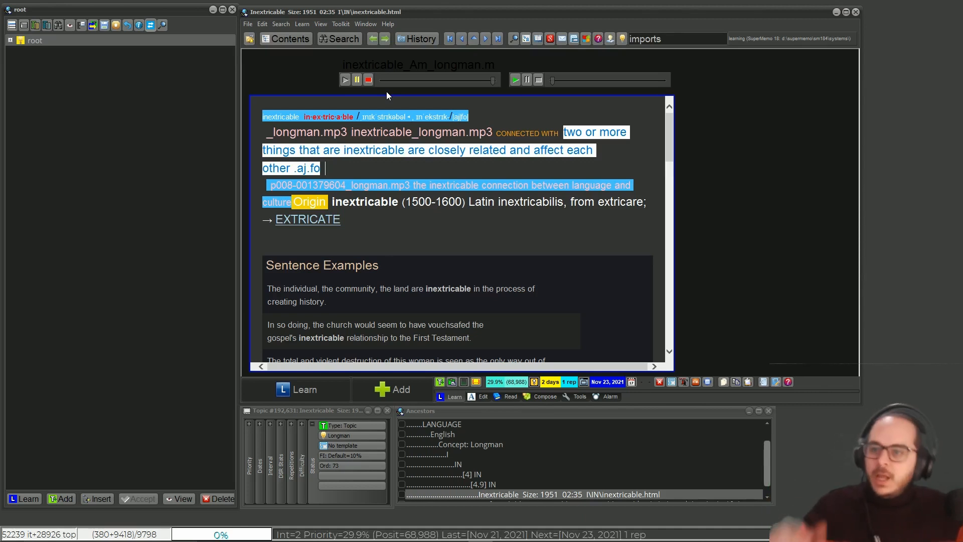
# Open the Sound Registry, preview the -central1004a_Am_longman.mp3 and 21_1_us_1.mp3 entries, and close it.
pyautogui.click(275, 24)
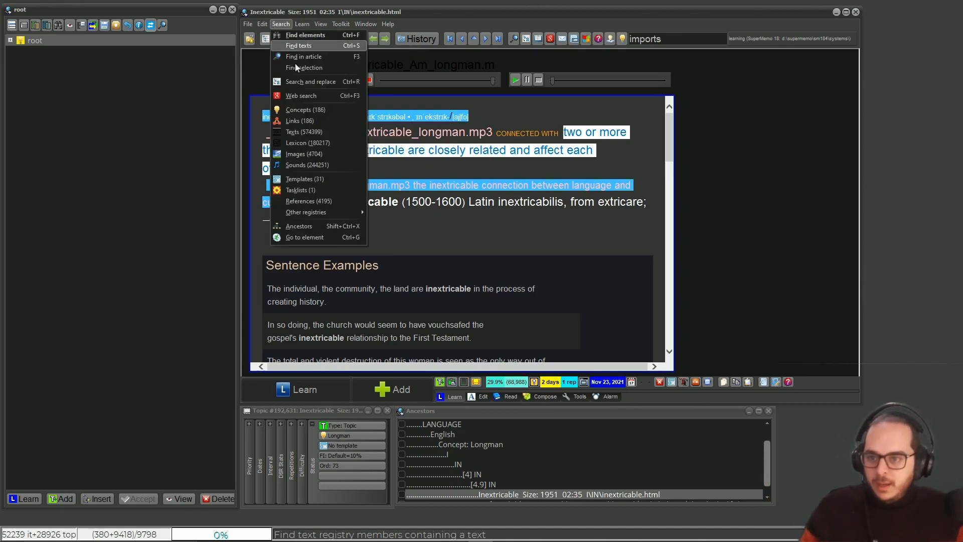
pyautogui.click(341, 165)
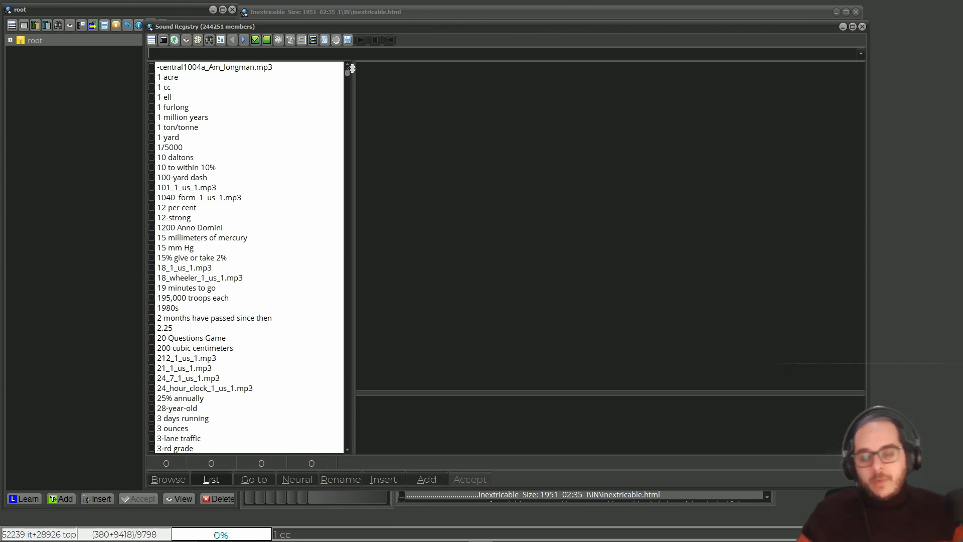
pyautogui.click(229, 68)
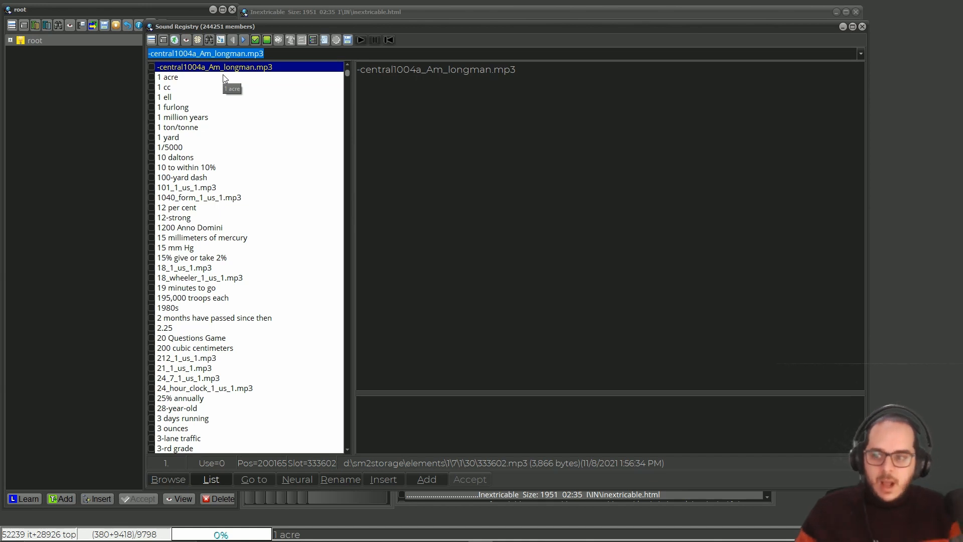
pyautogui.click(178, 370)
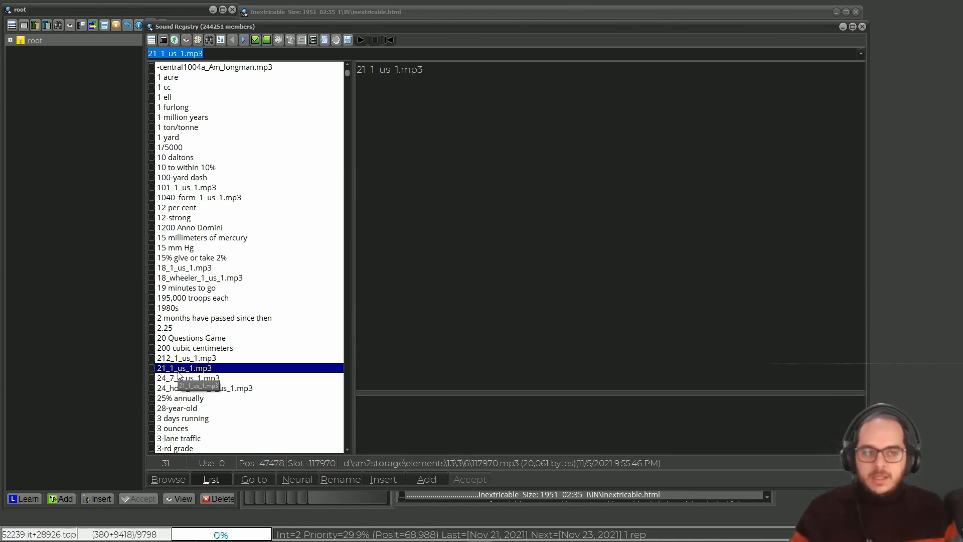
pyautogui.click(860, 29)
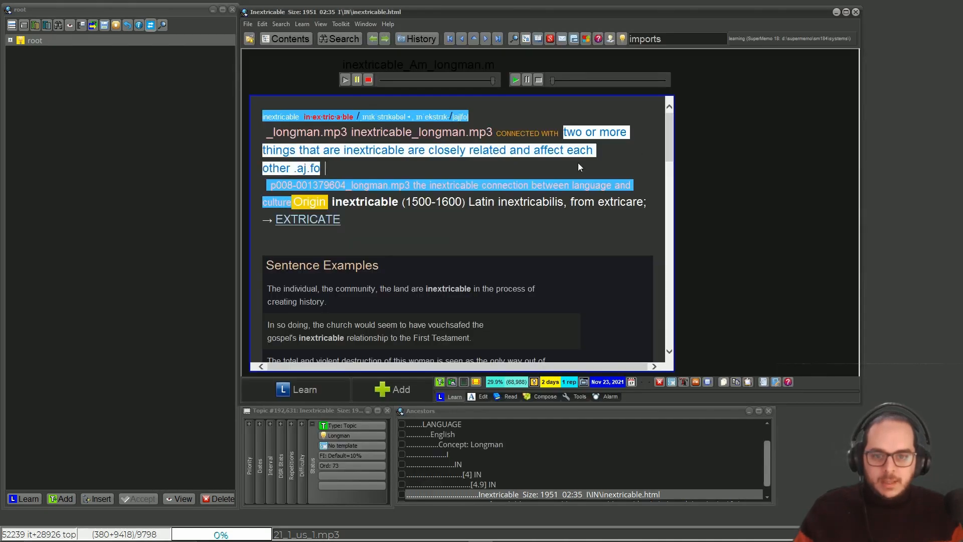
# Bring up the list of web images found in the Inextricable topic and close it without localizing any.
pyautogui.hotkey('ctrl', 'F8')
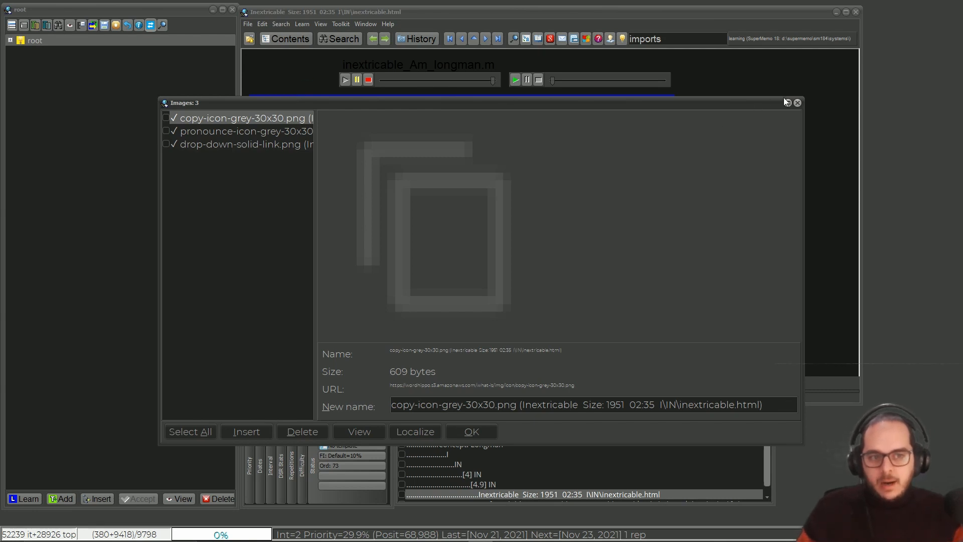
pyautogui.click(797, 103)
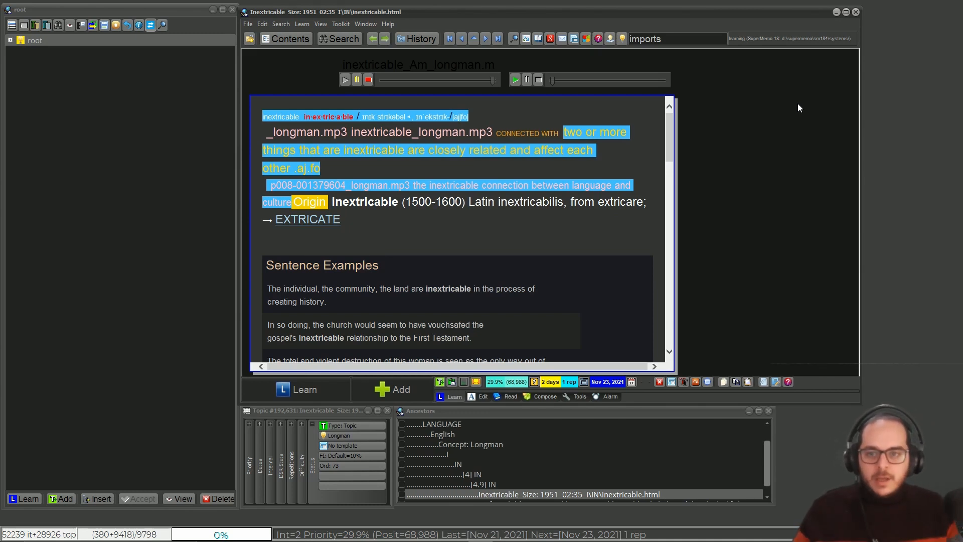
# Start linking a registry member to the empty second sound component and search the Sound Registry for inextrica.
pyautogui.moveTo(456, 68); pyautogui.dragTo(570, 61)
pyautogui.rightClick(579, 66)
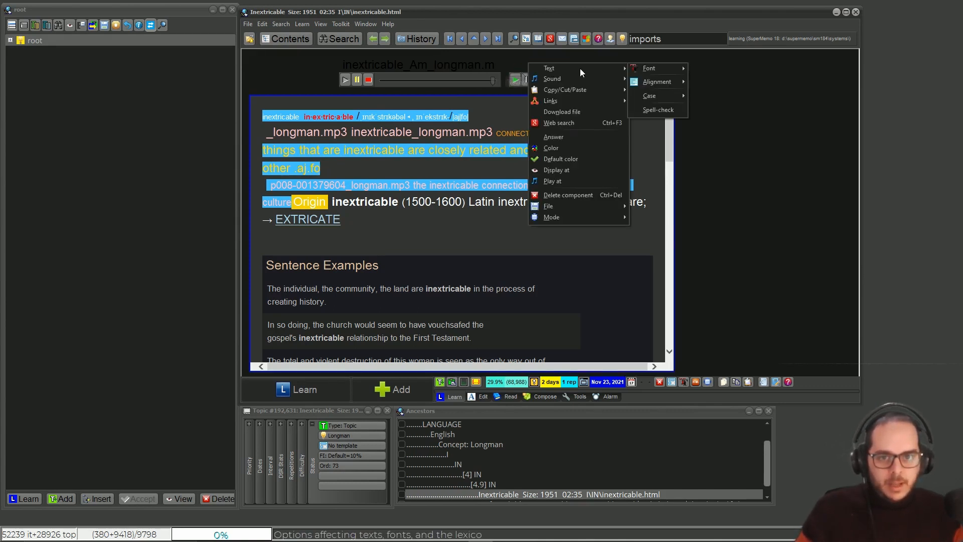
pyautogui.moveTo(600, 100)
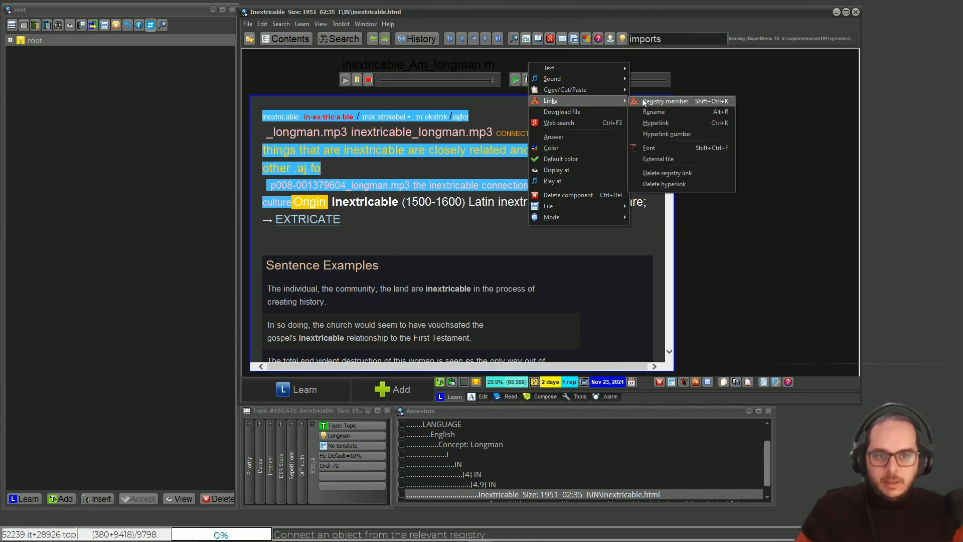
pyautogui.click(644, 102)
pyautogui.moveTo(560, 34); pyautogui.dragTo(592, 164)
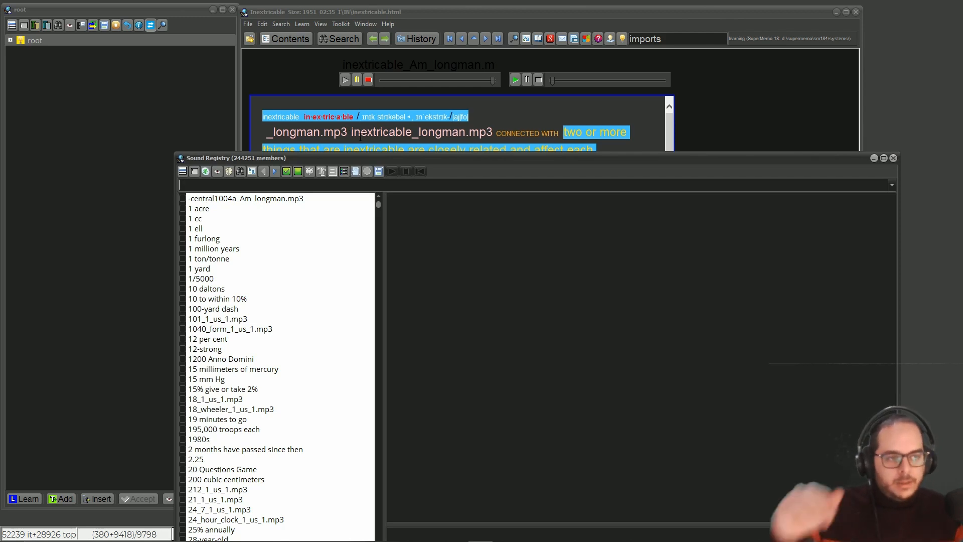
pyautogui.write('inextrica')
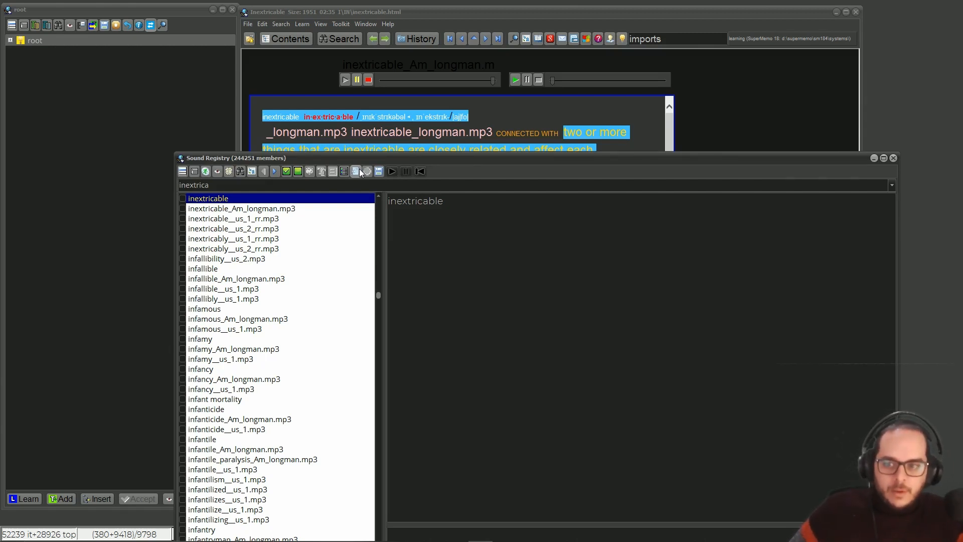
# Compare the inextricable recordings in the registry and assign inextricable__us_2_rr.mp3 to the empty sound component.
pyautogui.press('Down')
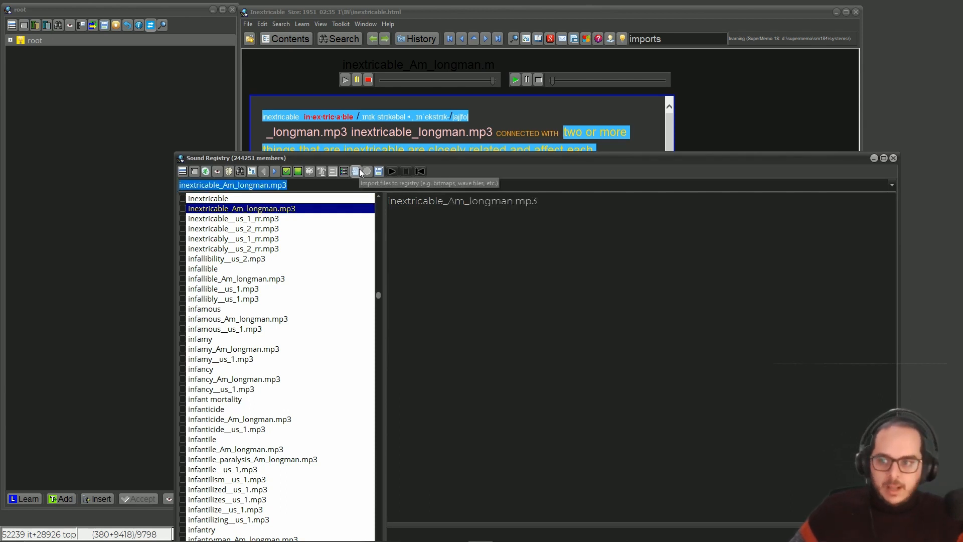
pyautogui.press('Down')
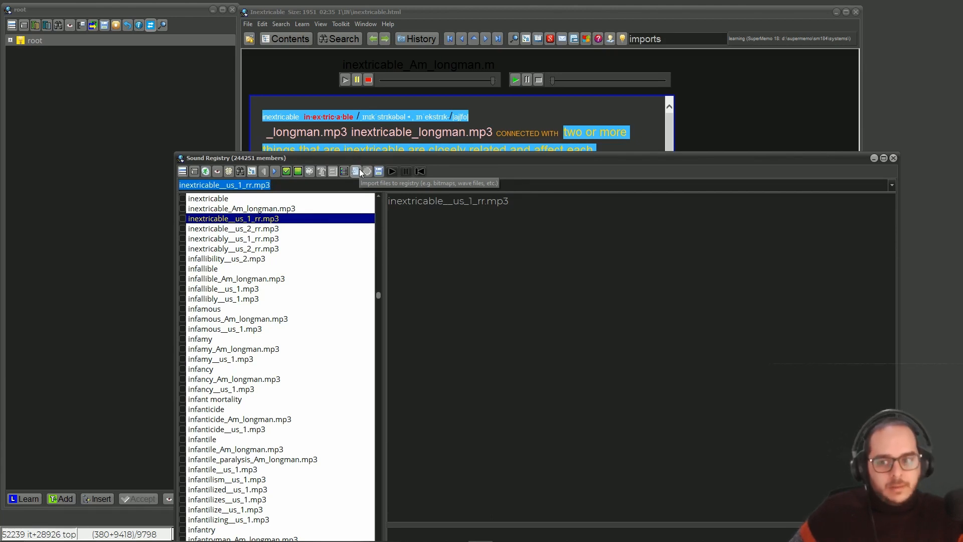
pyautogui.press('Down')
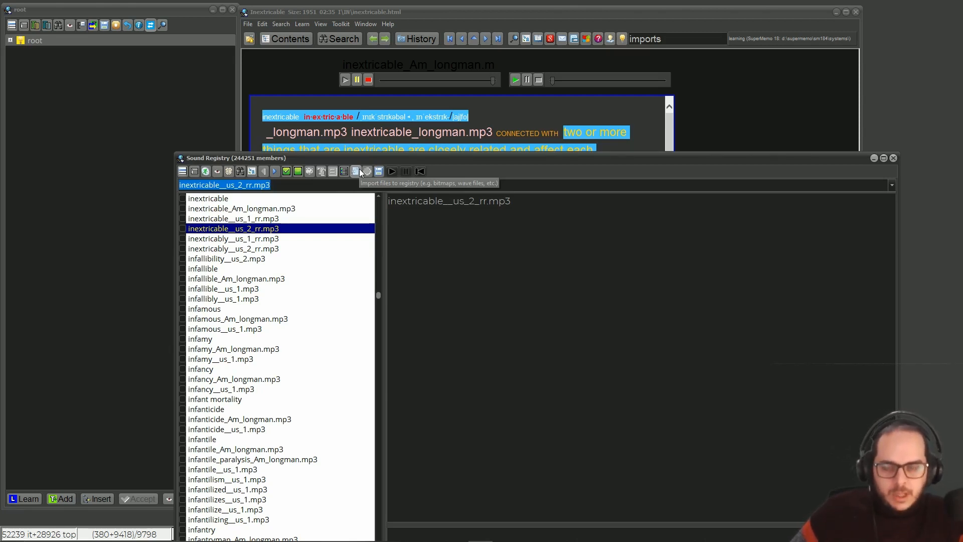
pyautogui.press('Up')
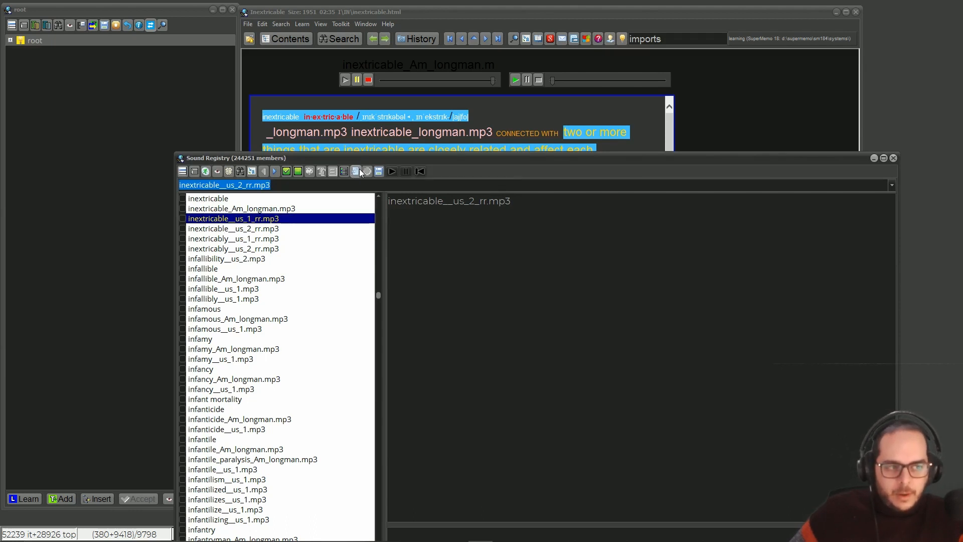
pyautogui.press('Down')
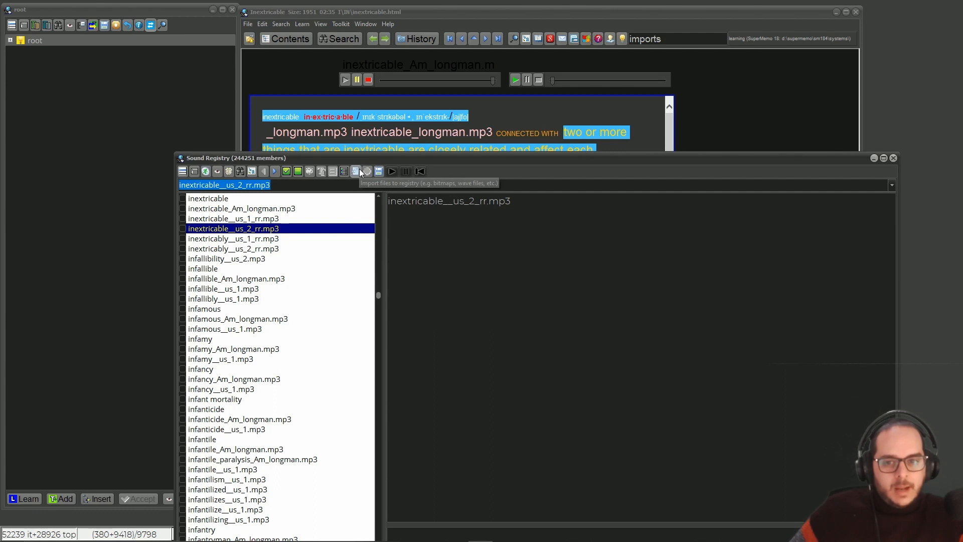
pyautogui.press('Down')
pyautogui.press('Up')
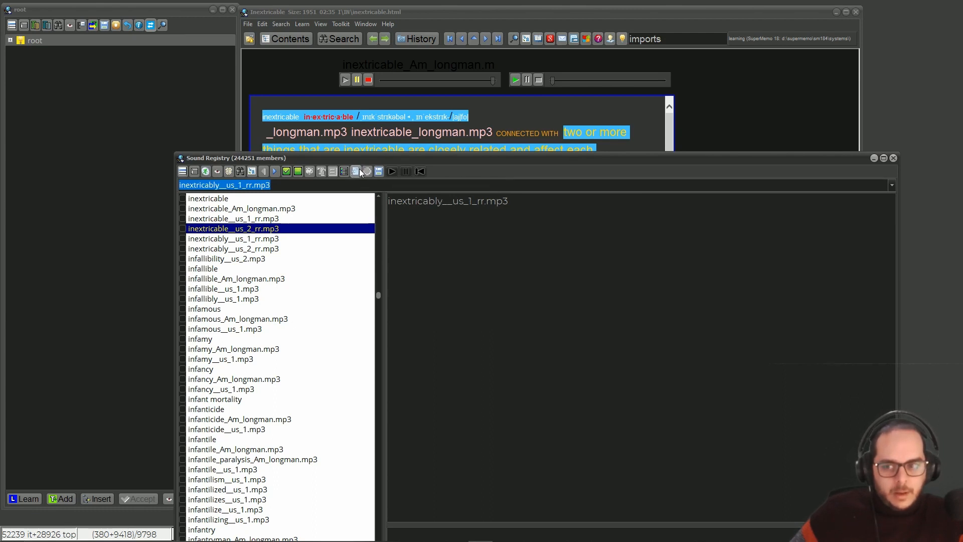
pyautogui.press('Up')
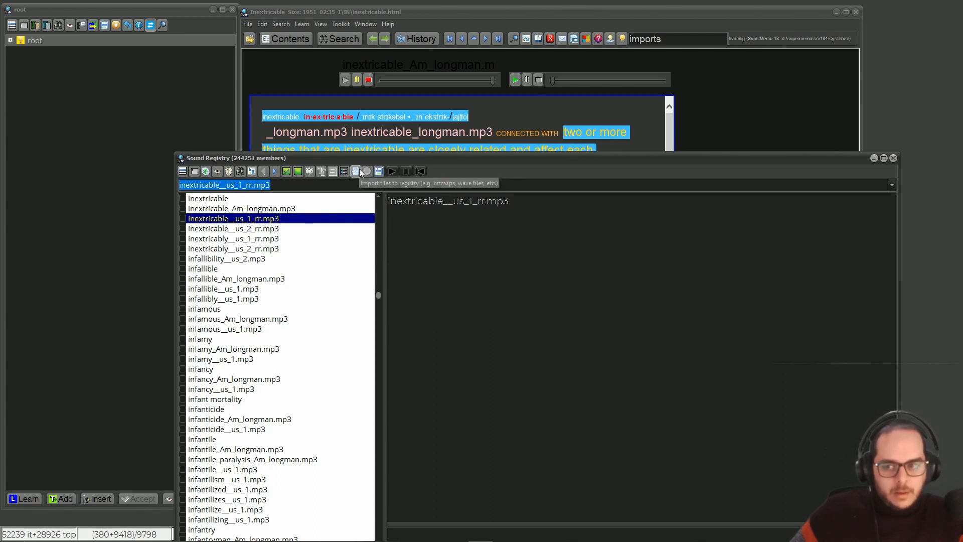
pyautogui.press('Down')
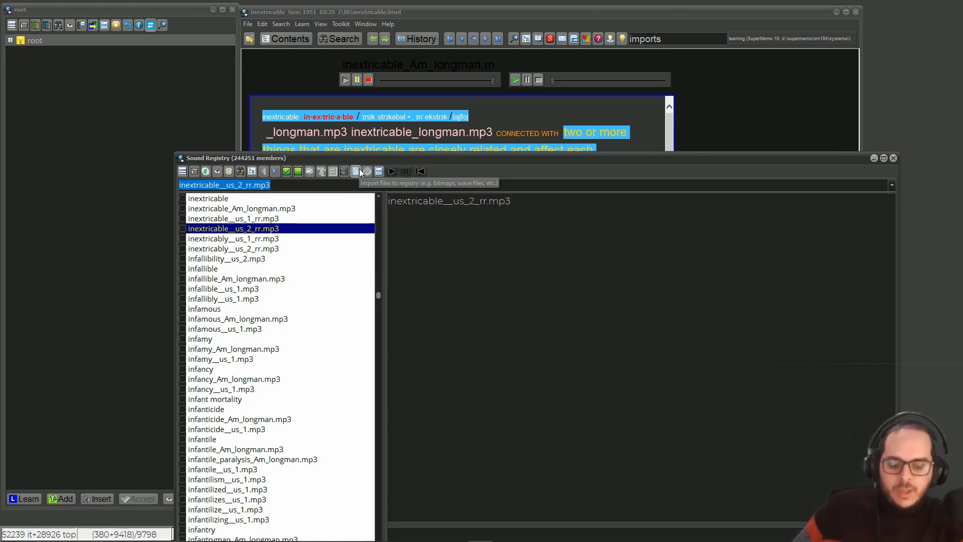
pyautogui.press('Return')
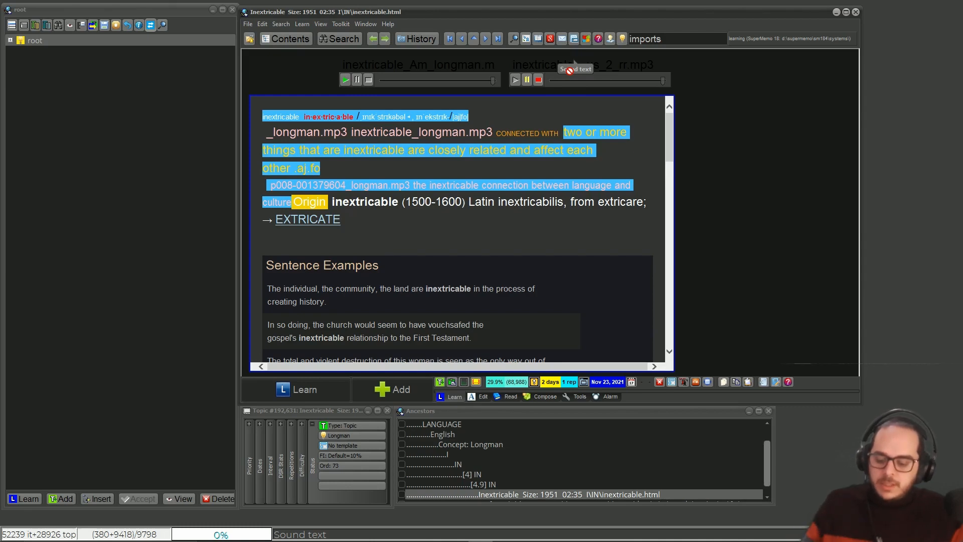
# Show the contents tree, expand the Inextricable topic under [4.9] IN and open its pronunciation extract.
pyautogui.hotkey('alt', 'c')
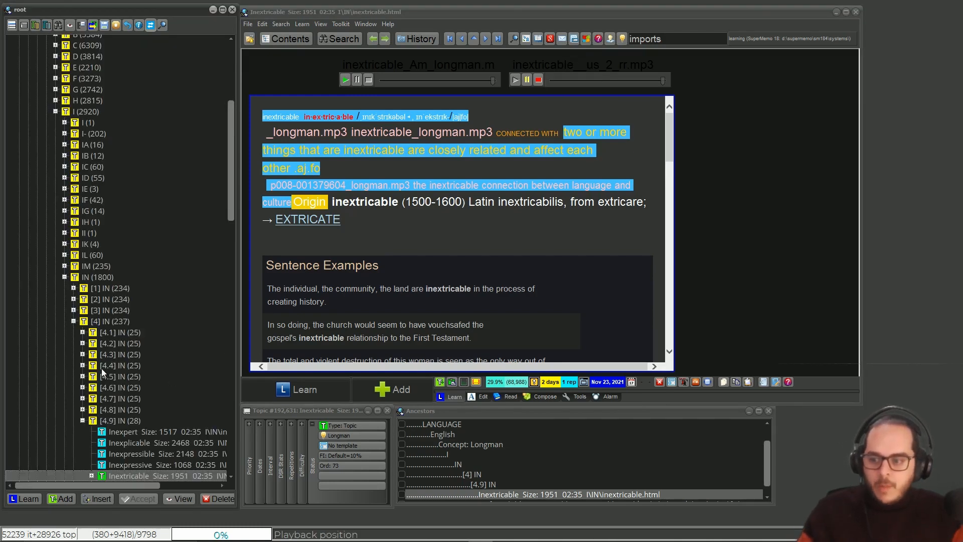
pyautogui.scroll(-3, 99, 381)
pyautogui.click(92, 395)
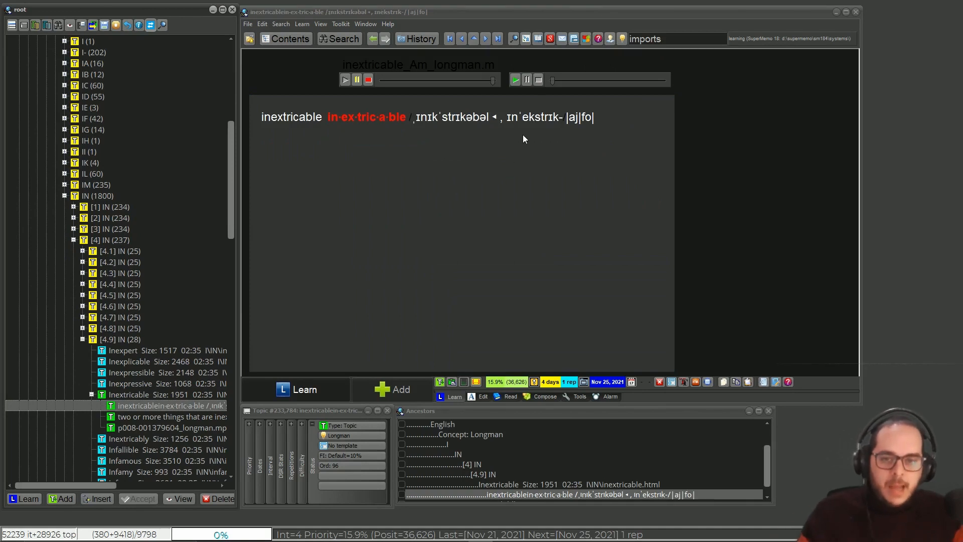
# Examine the two phonetic transcriptions of inextricable in the extract, highlighting their stress marks.
pyautogui.click(439, 119)
pyautogui.moveTo(414, 119); pyautogui.dragTo(507, 119)
pyautogui.click(485, 153)
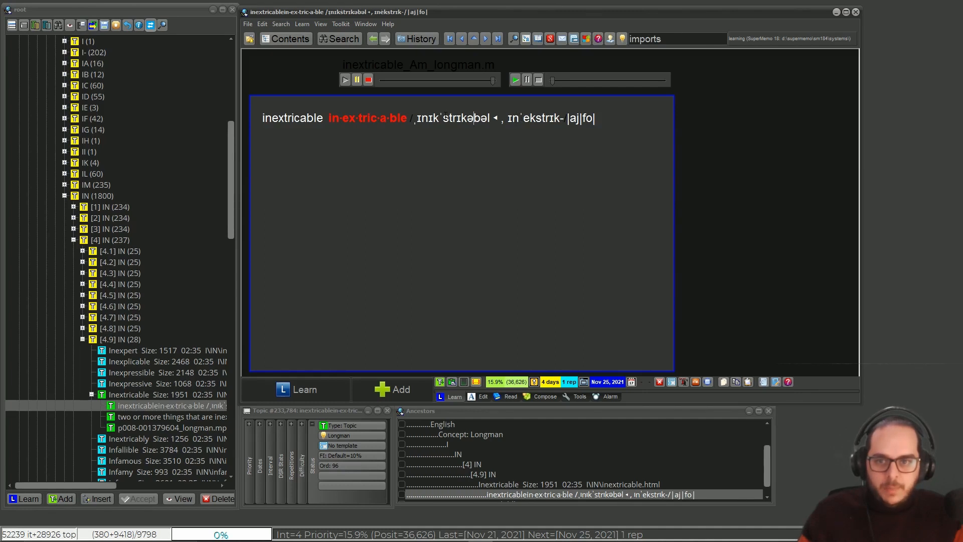
pyautogui.moveTo(443, 118); pyautogui.dragTo(441, 117)
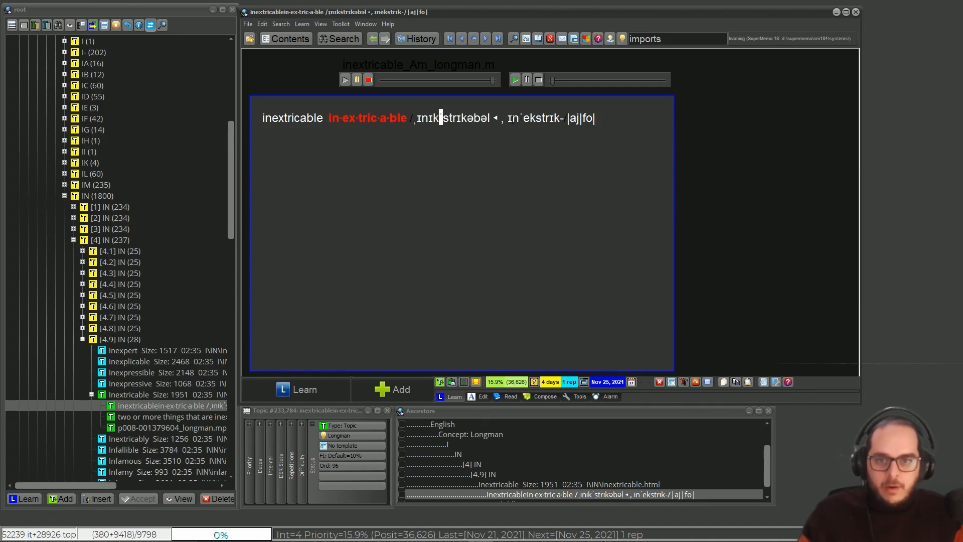
pyautogui.moveTo(523, 118); pyautogui.dragTo(521, 118)
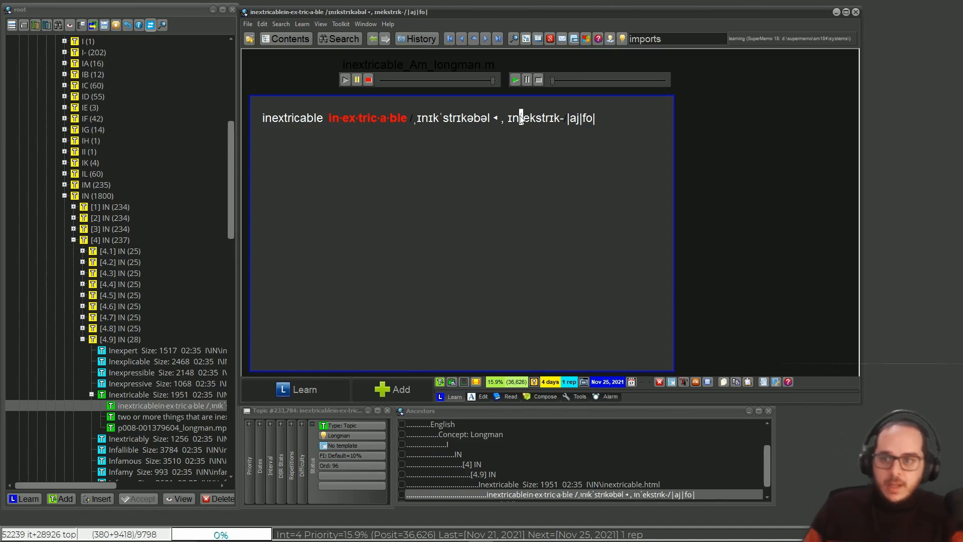
pyautogui.click(492, 135)
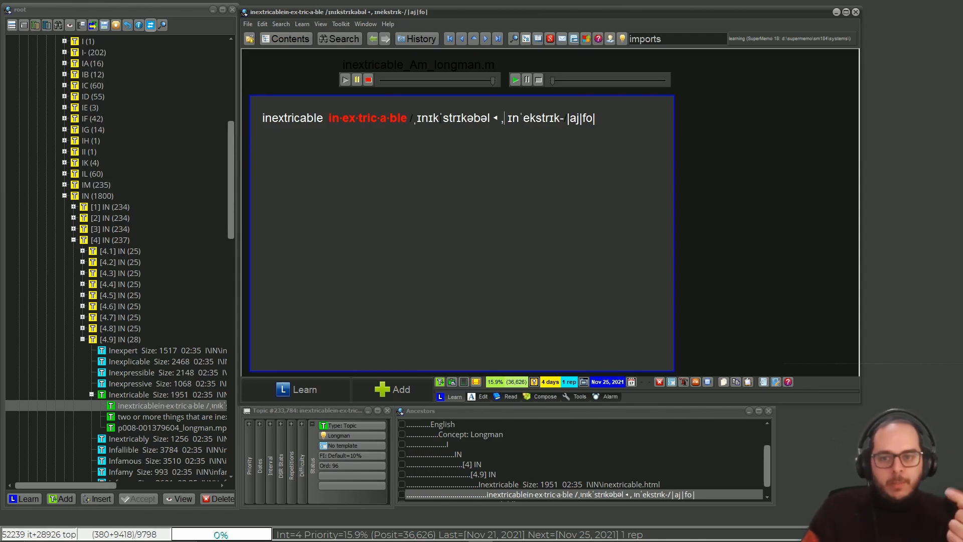
pyautogui.tripleClick(478, 120)
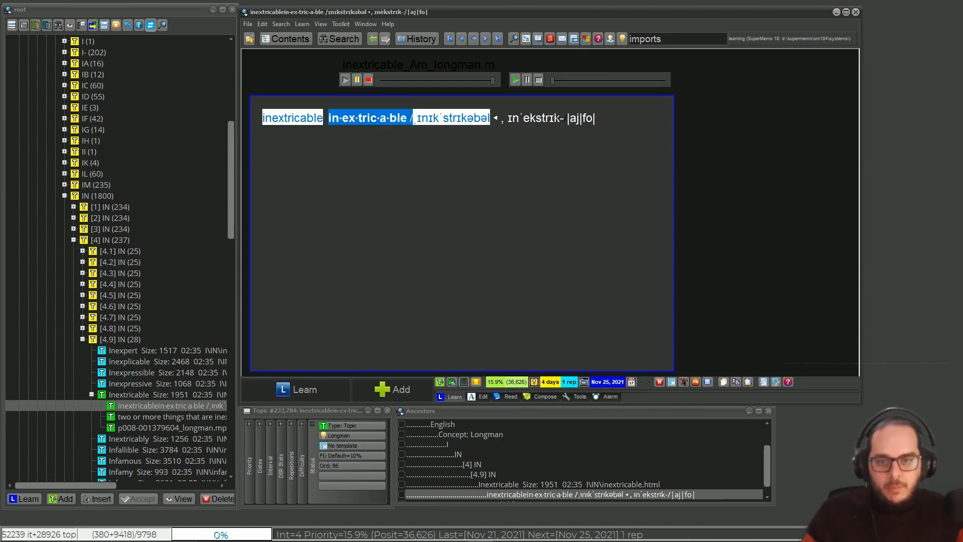
pyautogui.click(526, 119)
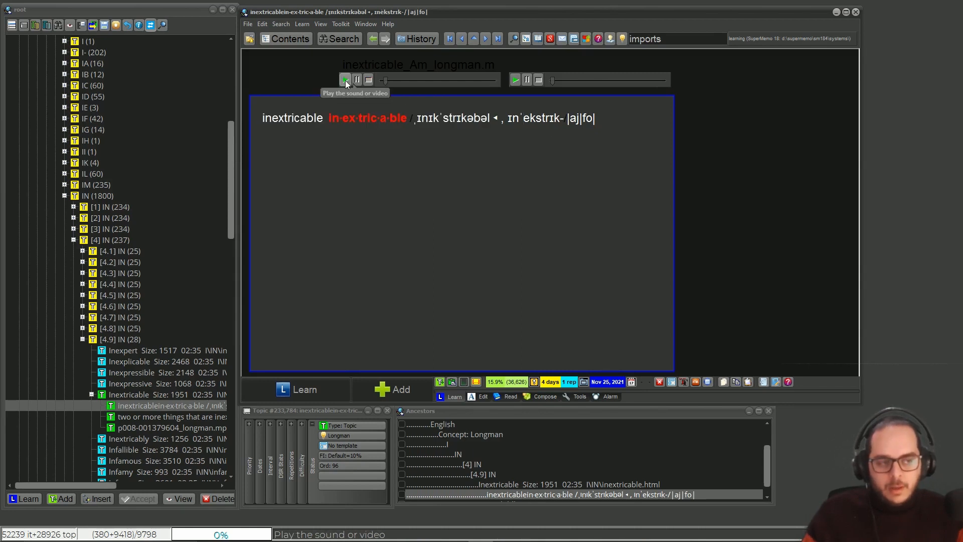
# Play the extract's inextricable_Am_longman.mp3 recording and return to the parent Inextricable topic.
pyautogui.click(345, 81)
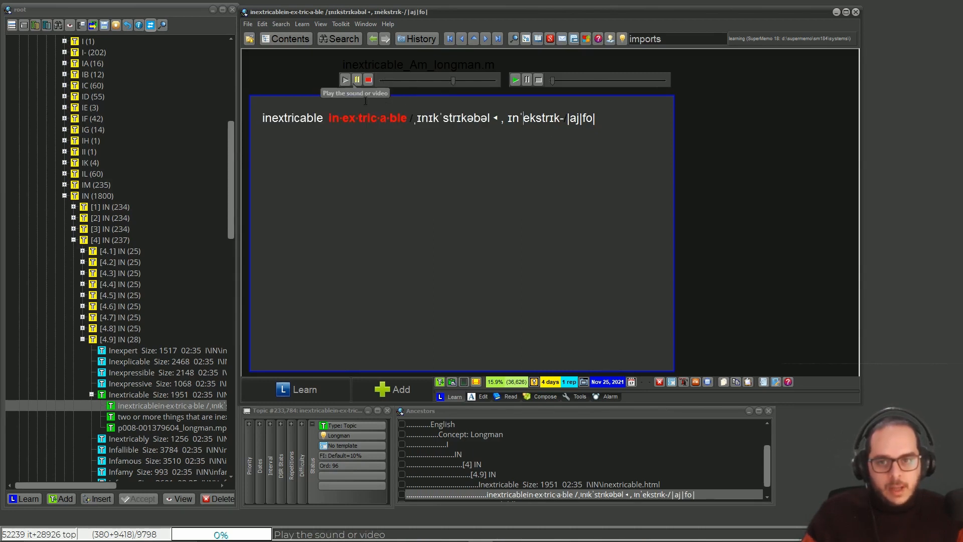
pyautogui.hotkey('ctrl', 'Up')
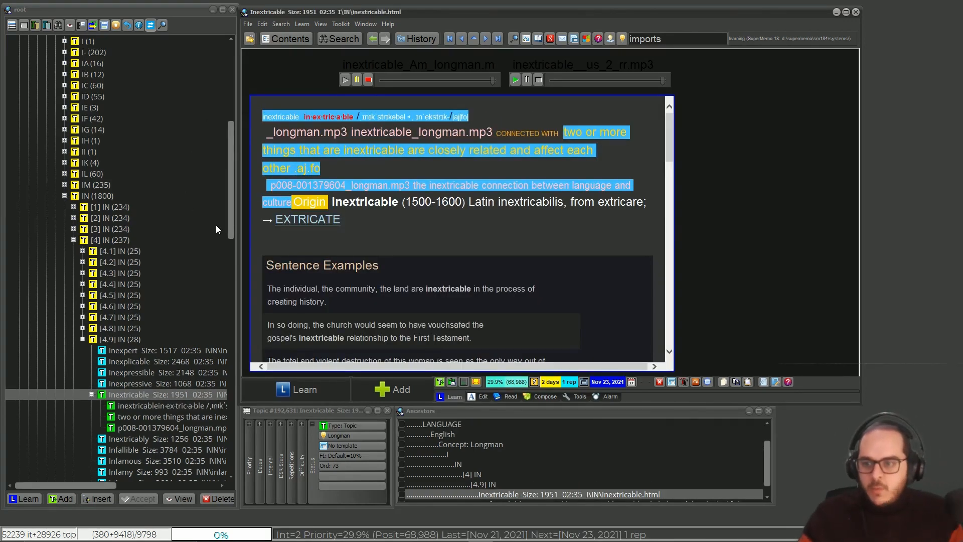
# Compare plumbing_Am_longman.mp3, plumbing__us_1.mp3 and plumbing__us_2.mp3 in the Sound Registry, then close the registry.
pyautogui.moveTo(231, 188); pyautogui.dragTo(229, 270)
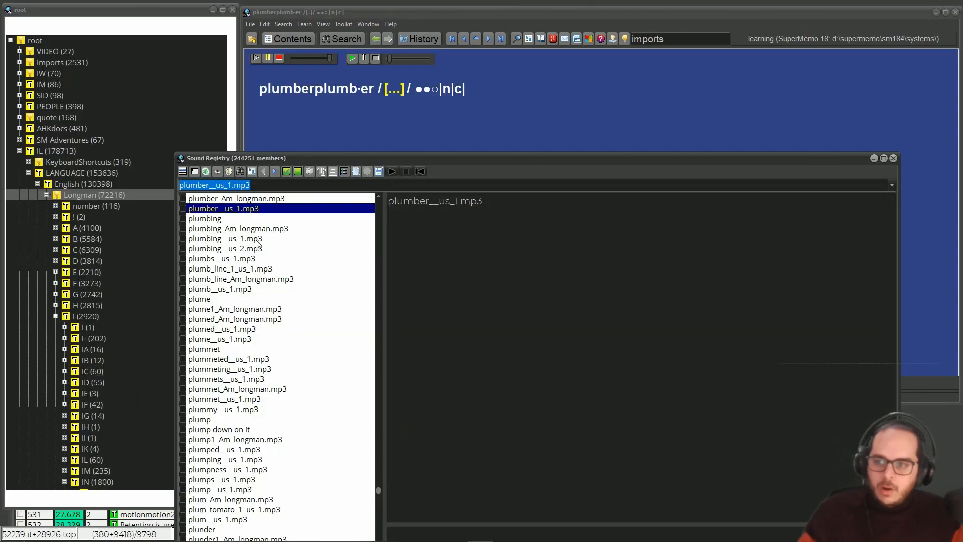
pyautogui.click(207, 229)
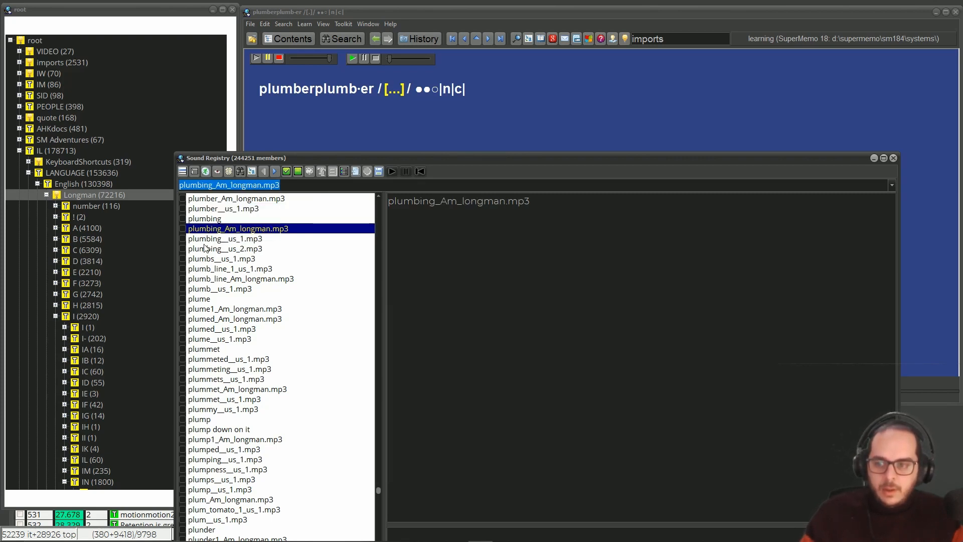
pyautogui.click(205, 239)
pyautogui.click(204, 251)
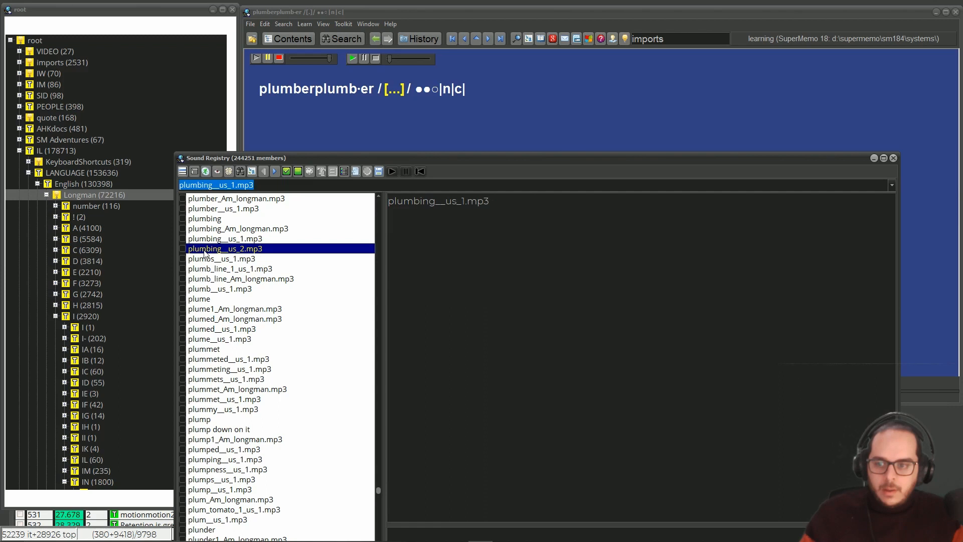
pyautogui.click(213, 239)
pyautogui.click(211, 248)
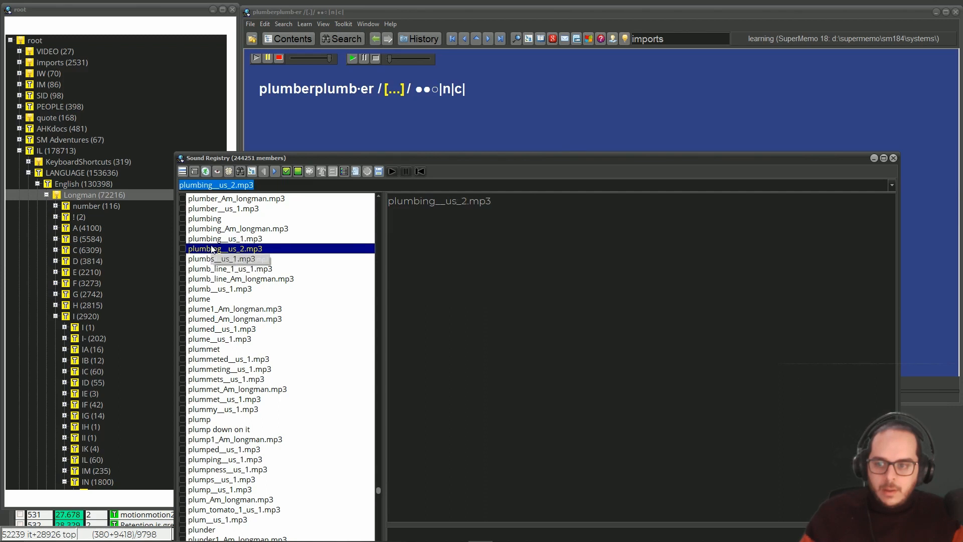
pyautogui.click(212, 240)
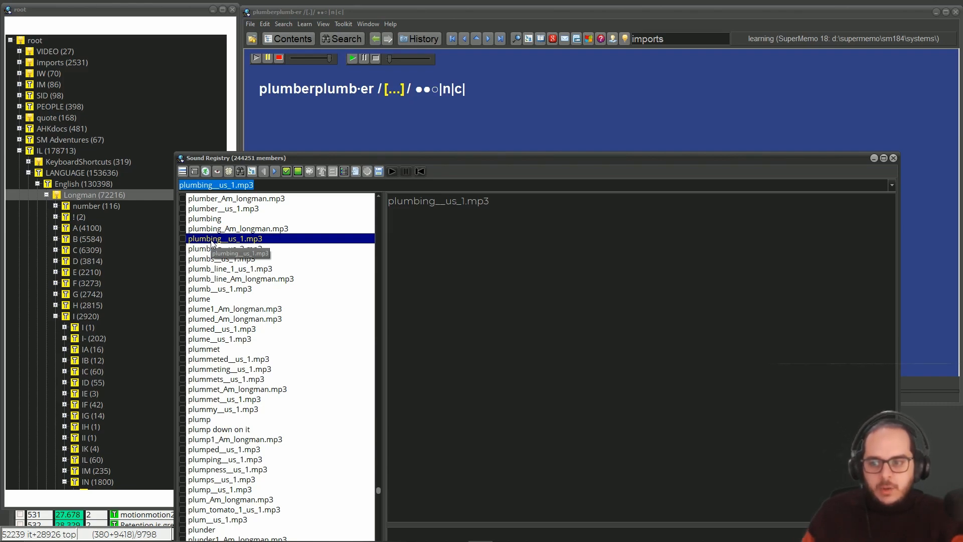
pyautogui.click(893, 158)
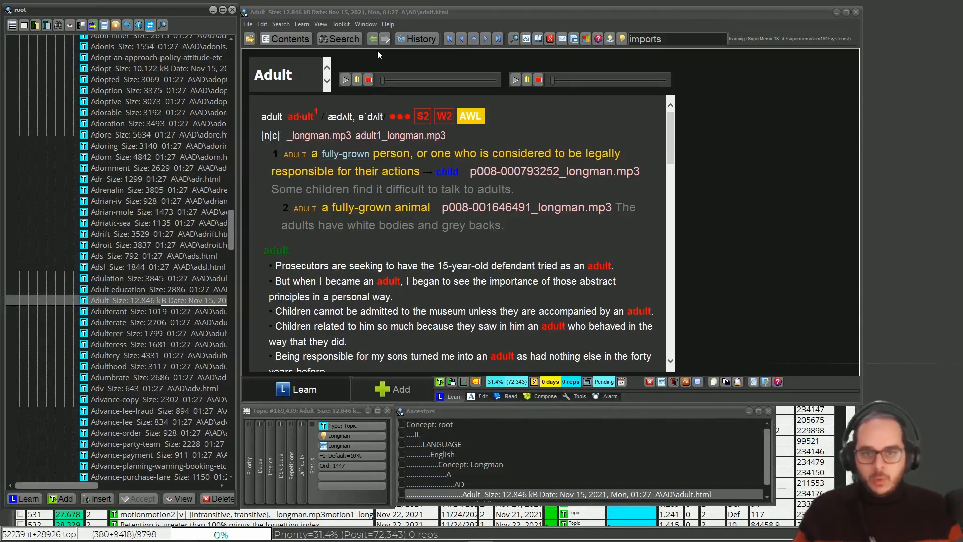
# Examine the Adult topic's headword line and the example sentences of its noun entry, highlighting each passage.
pyautogui.moveTo(513, 123); pyautogui.dragTo(240, 108)
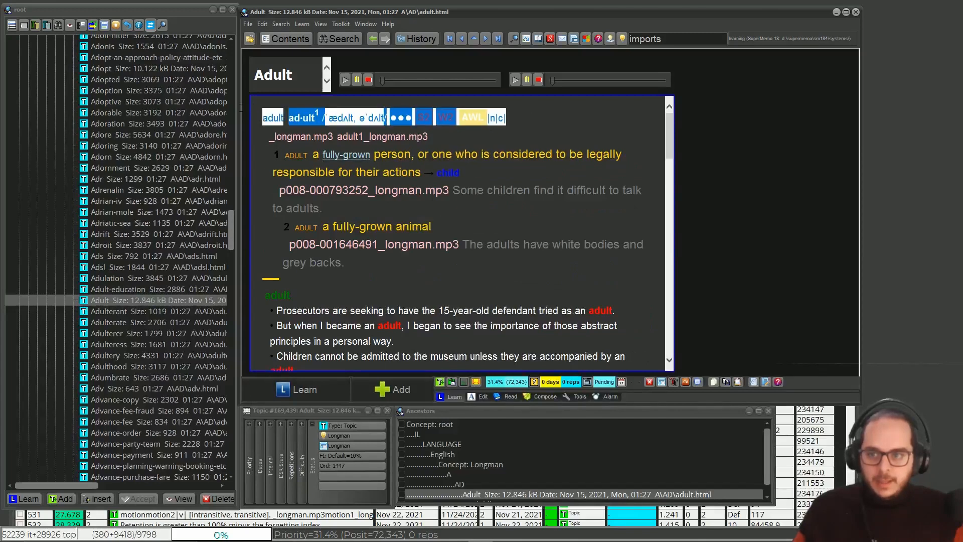
pyautogui.click(348, 207)
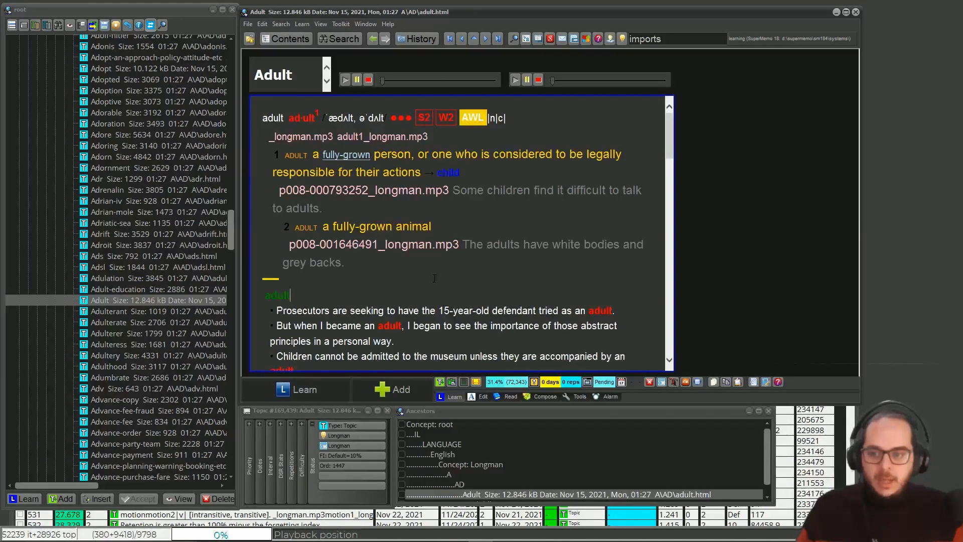
pyautogui.scroll(-3, 435, 279)
pyautogui.moveTo(271, 144); pyautogui.dragTo(450, 270)
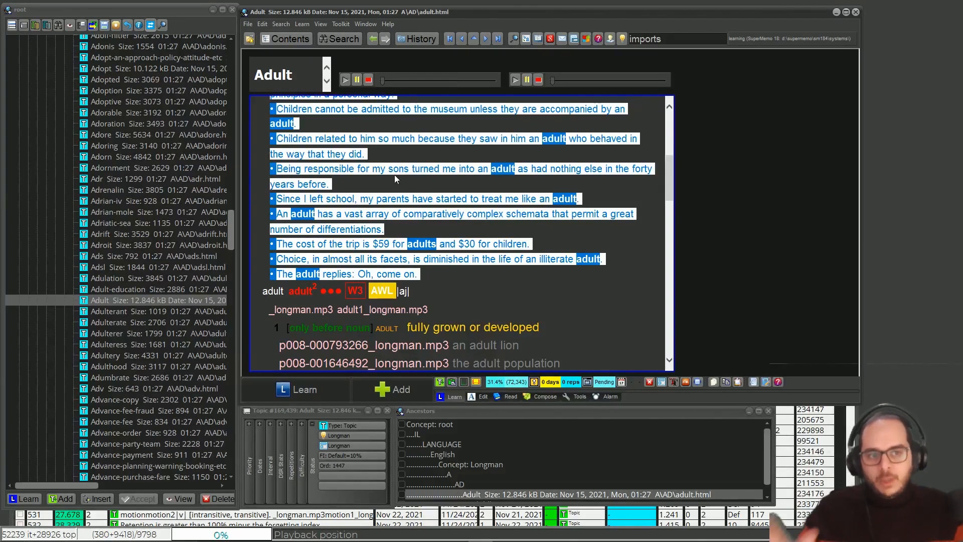
pyautogui.click(403, 147)
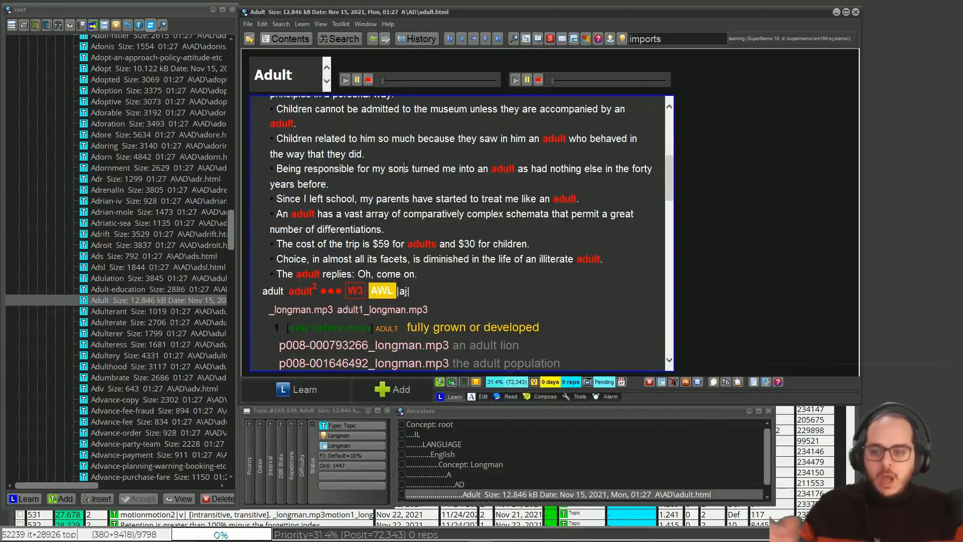
# Examine the adjective entry of Adult, highlighting the example "the adult population" and its audio file name.
pyautogui.scroll(-3, 405, 162)
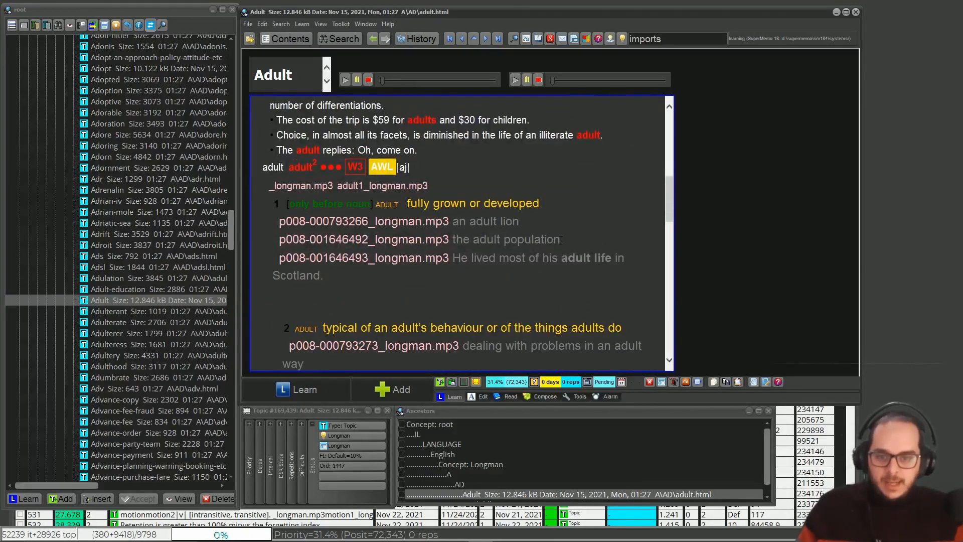
pyautogui.moveTo(561, 240); pyautogui.dragTo(450, 240)
pyautogui.click(529, 223)
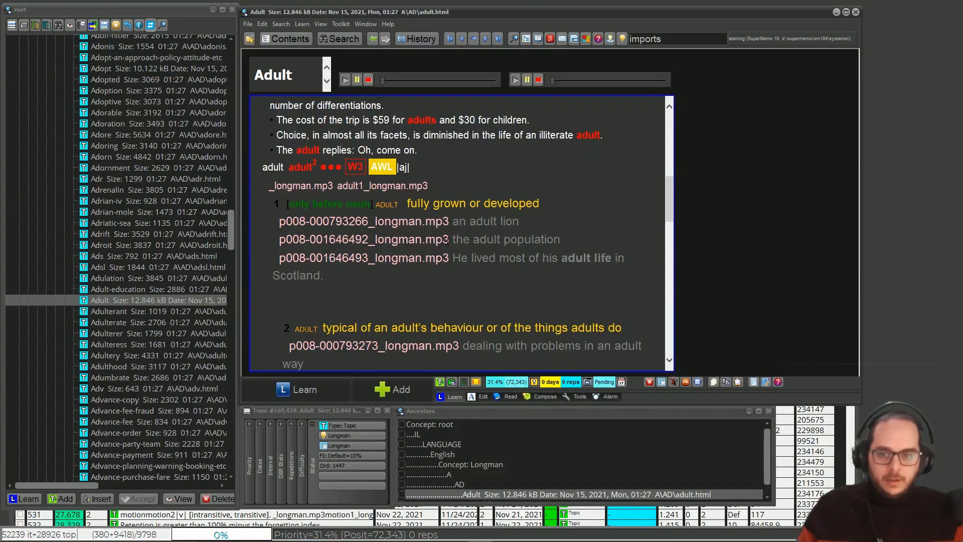
pyautogui.moveTo(448, 239); pyautogui.dragTo(280, 239)
pyautogui.scroll(6, 377, 262)
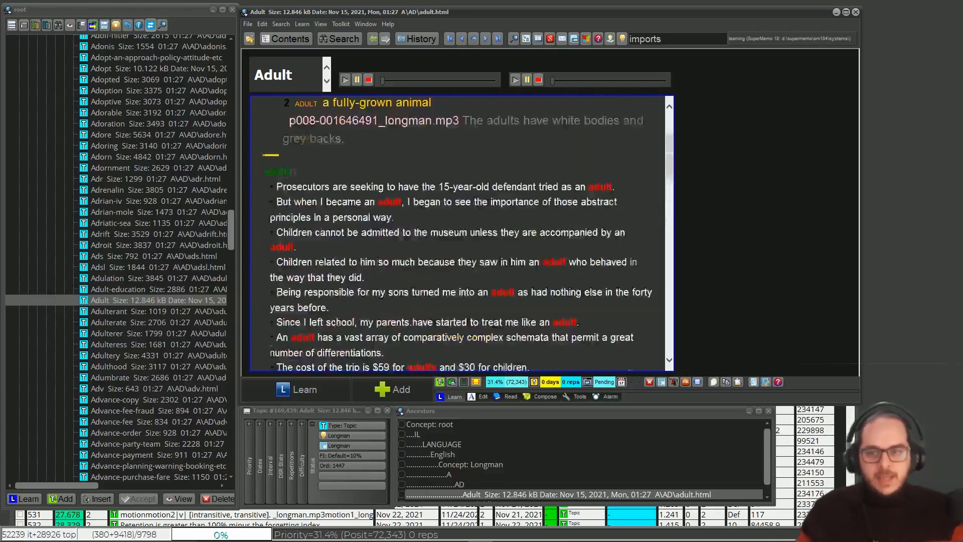
pyautogui.scroll(3, 377, 261)
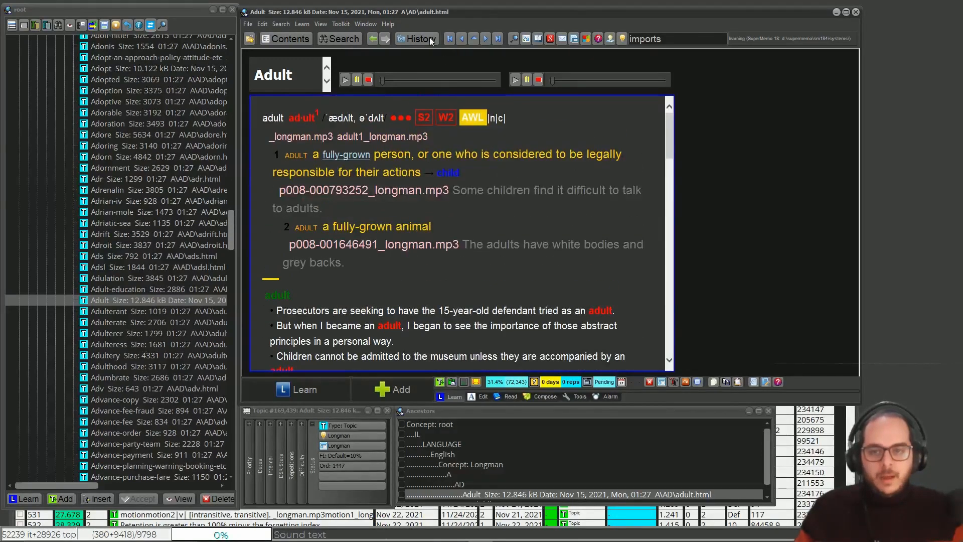
# Extract the noun headword line of Adult, copy the file name adult1_longman.mp3 and open the new extract.
pyautogui.moveTo(506, 118); pyautogui.dragTo(252, 113)
pyautogui.hotkey('alt', 'x')
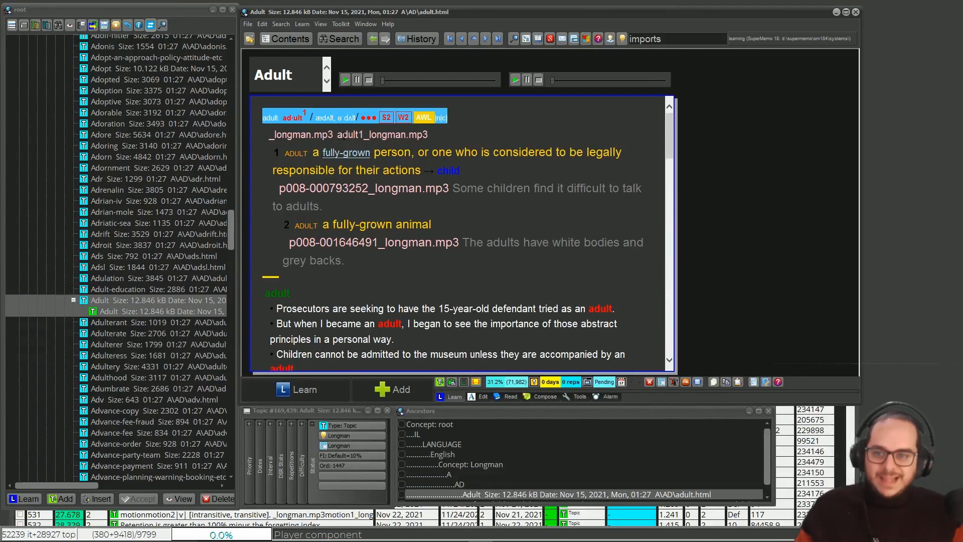
pyautogui.moveTo(337, 134); pyautogui.dragTo(419, 136)
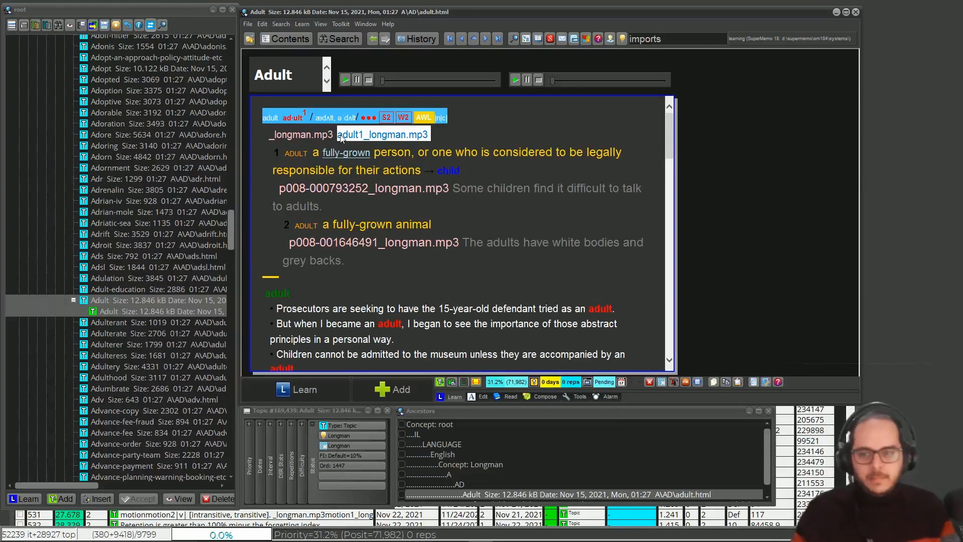
pyautogui.hotkey('alt', 'x')
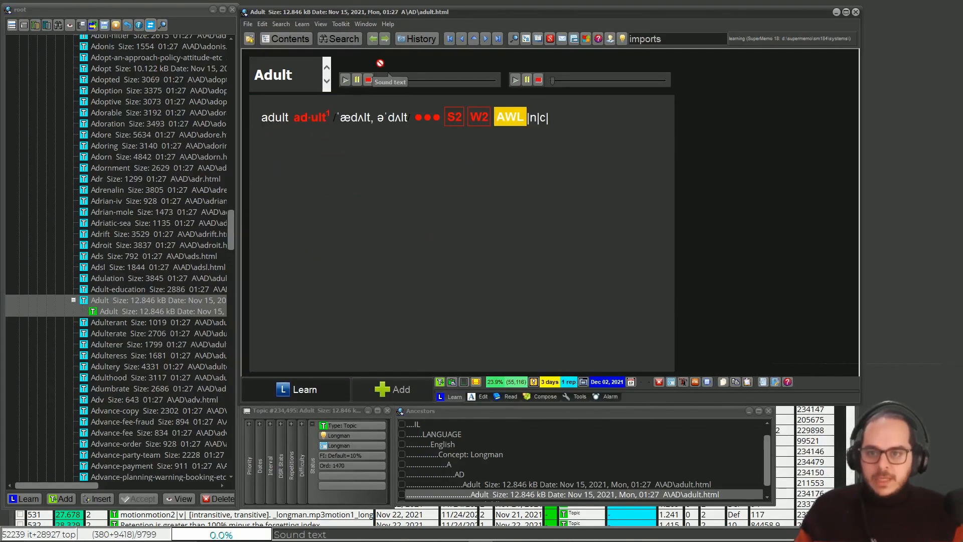
# Link adult1_Am_longman.mp3 from the Sound Registry to the first sound component of the Adult extract.
pyautogui.rightClick(380, 63)
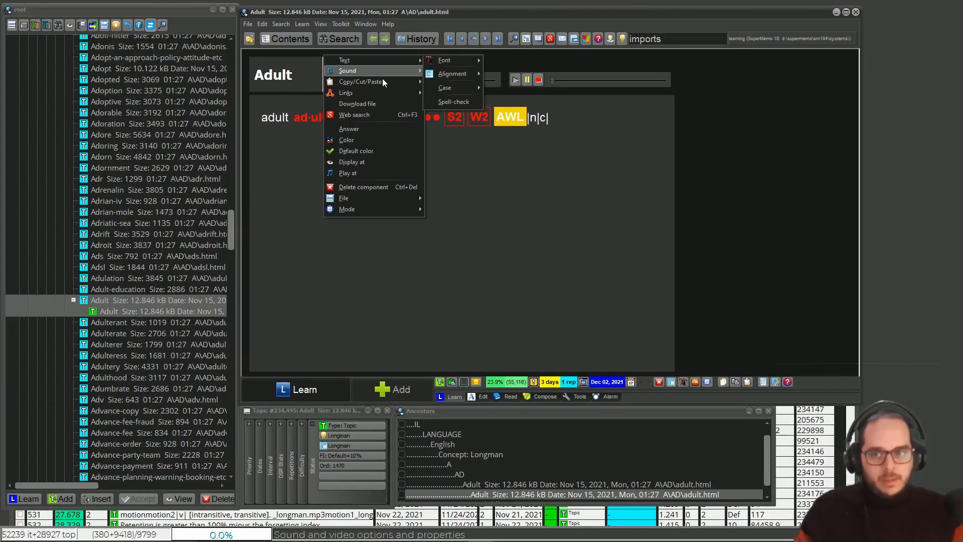
pyautogui.moveTo(381, 92)
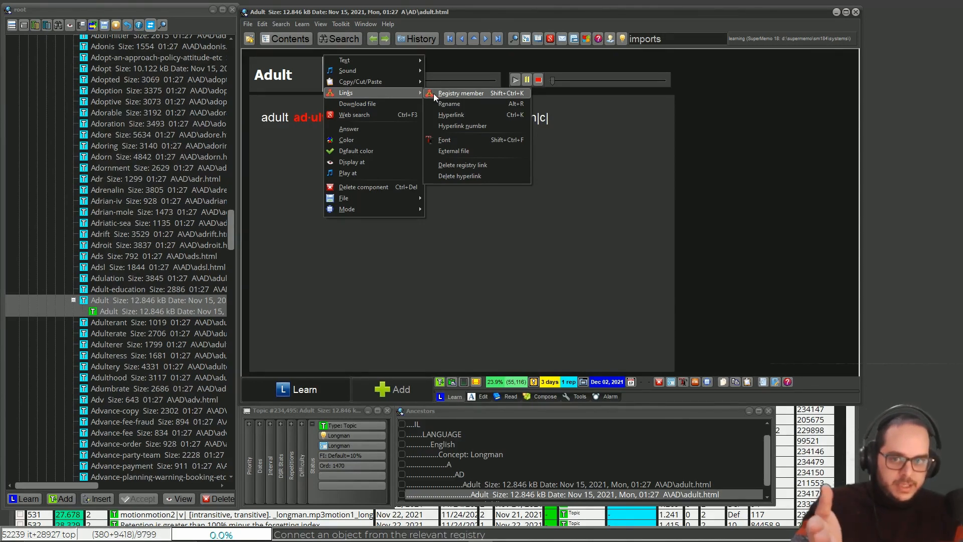
pyautogui.click(460, 93)
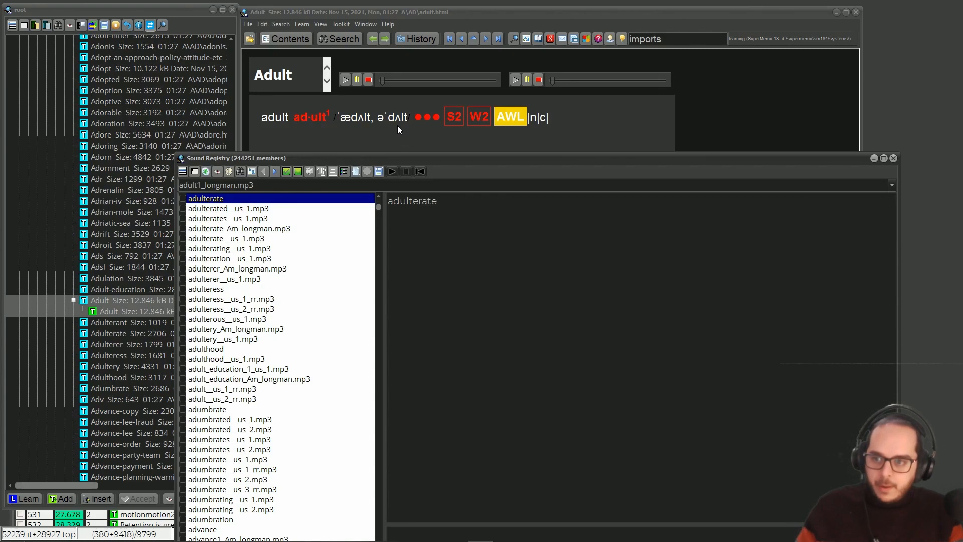
pyautogui.press('Escape')
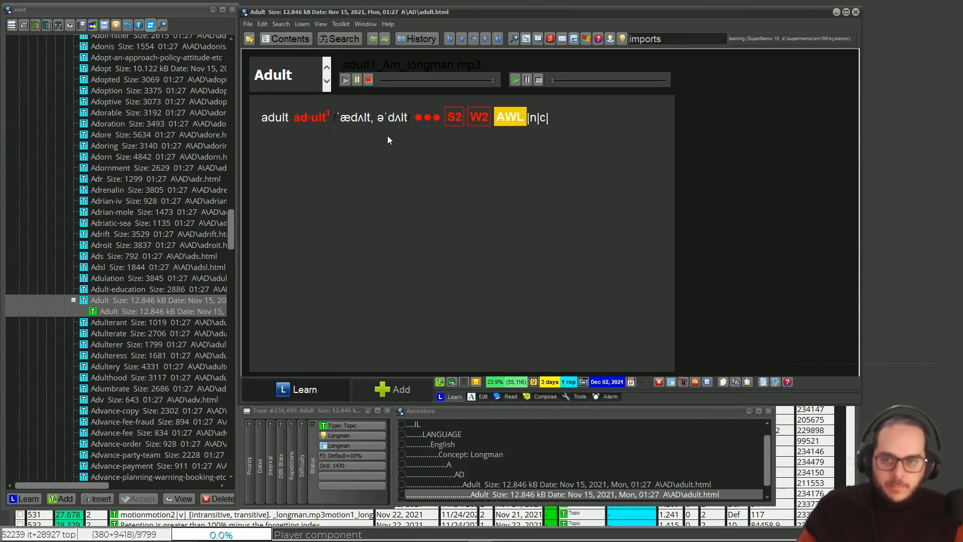
# Examine the two phonetic transcriptions of adult in the extract, highlighting their differing parts.
pyautogui.moveTo(376, 117); pyautogui.dragTo(399, 117)
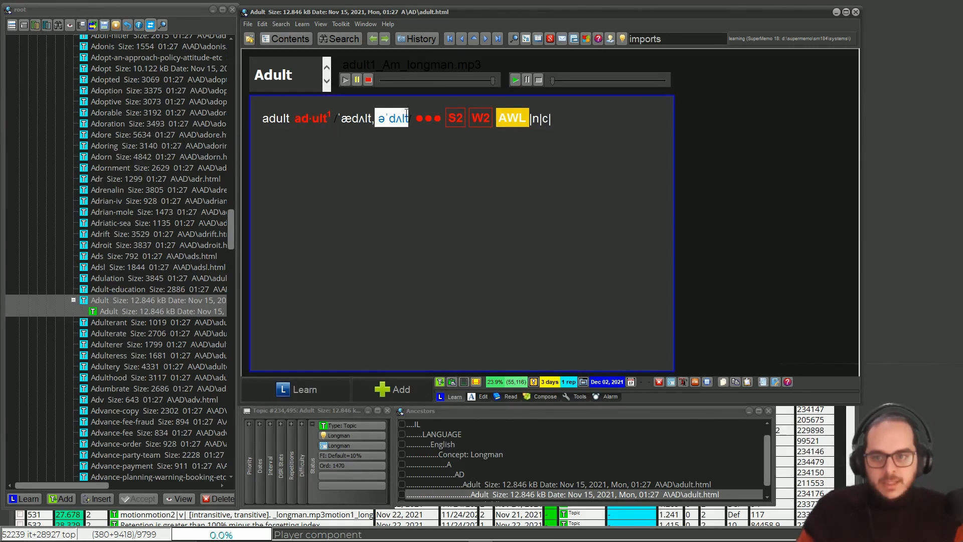
pyautogui.click(378, 141)
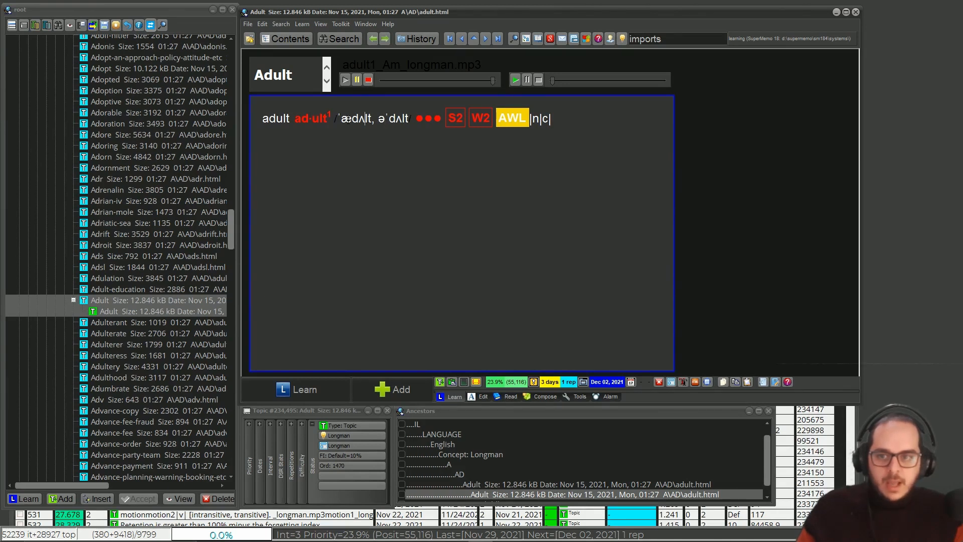
pyautogui.moveTo(347, 118); pyautogui.dragTo(395, 119)
pyautogui.click(381, 119)
pyautogui.click(411, 143)
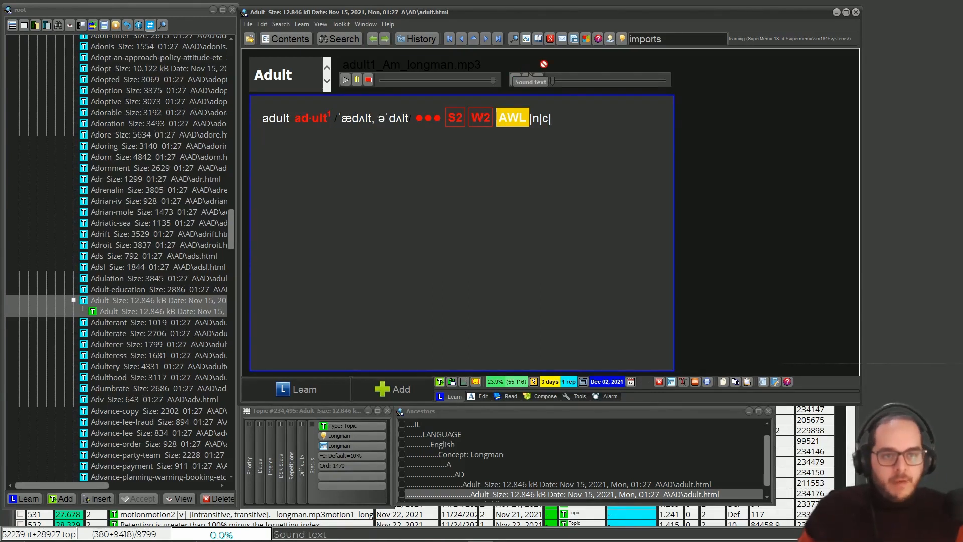
# Open the Sound Registry for the empty second sound component, search for adult and inspect the name adult1_Am_longman.mp3.
pyautogui.rightClick(543, 63)
pyautogui.moveTo(562, 97)
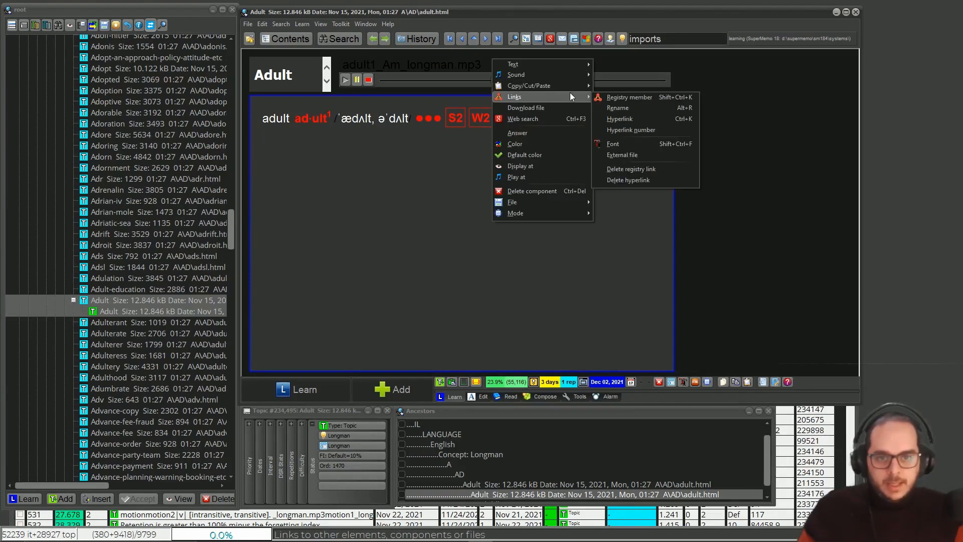
pyautogui.click(605, 98)
pyautogui.write('ad')
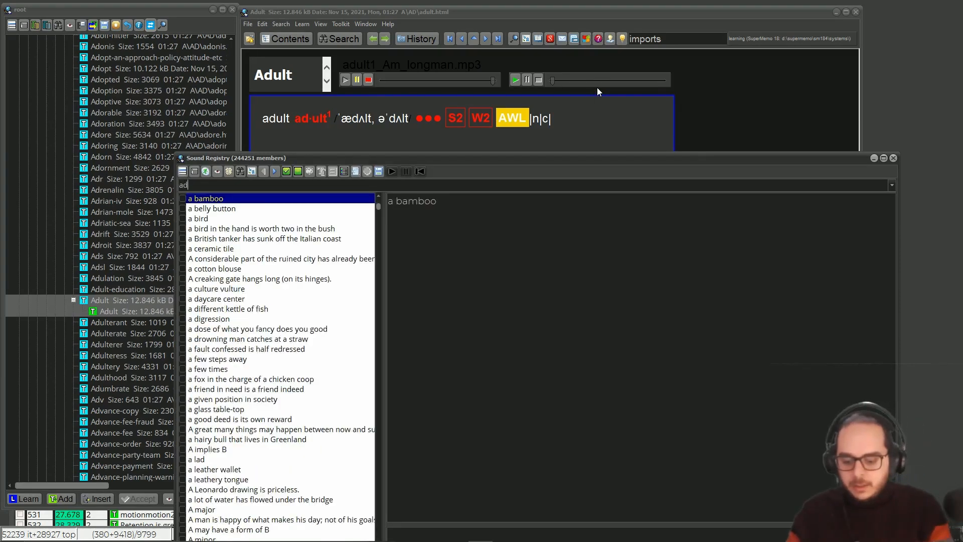
pyautogui.write('ult')
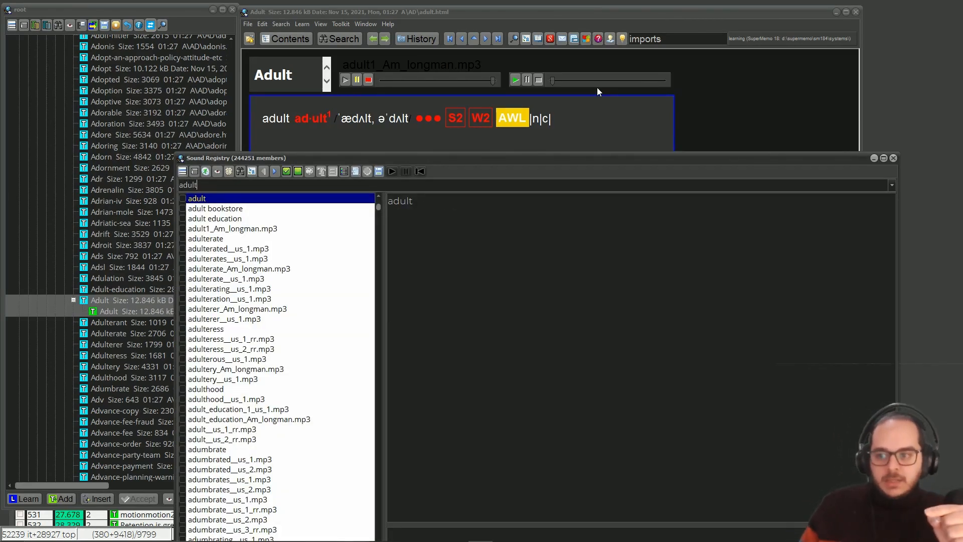
pyautogui.press('Down')
pyautogui.press('Down')
pyautogui.press('Down')
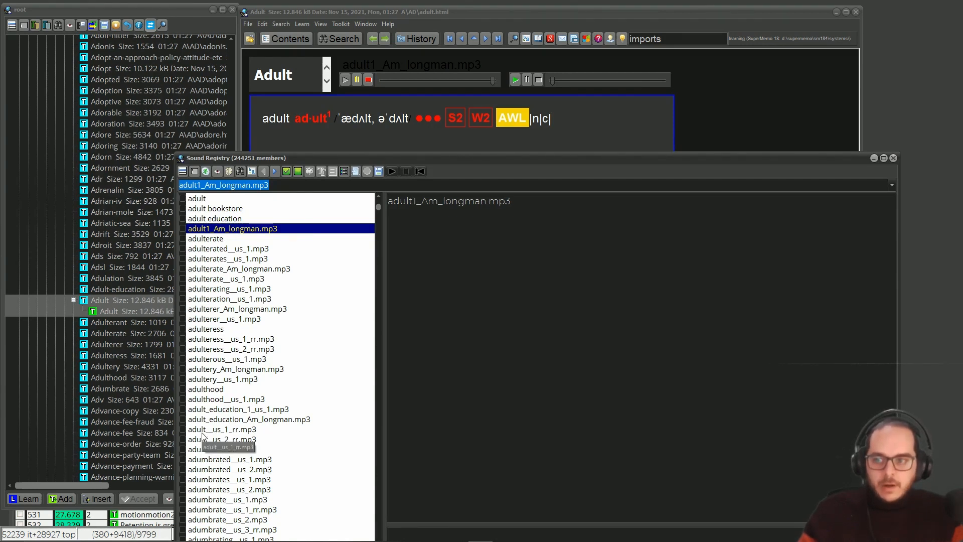
pyautogui.moveTo(205, 185); pyautogui.dragTo(216, 185)
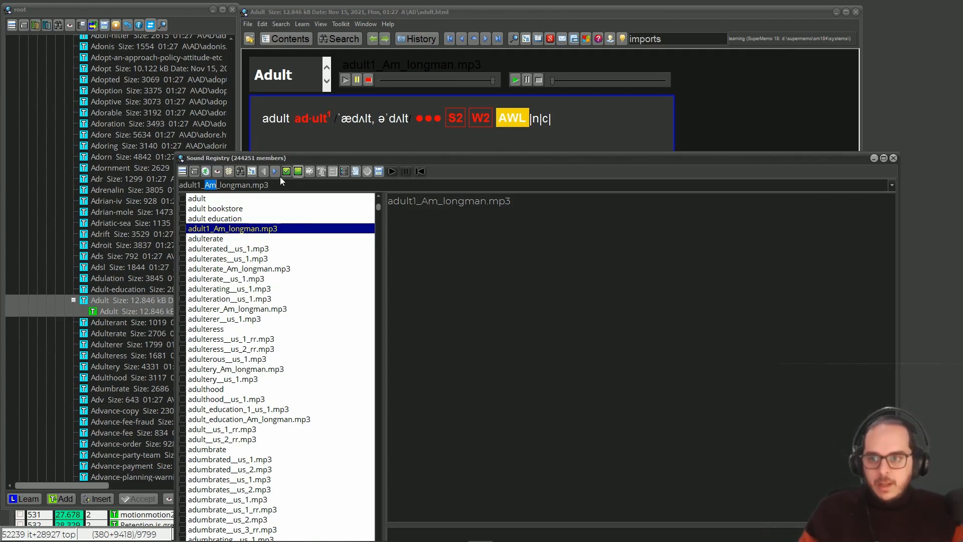
# Change the registry search to adult__ to reach the US recordings of the word.
pyautogui.moveTo(272, 186); pyautogui.dragTo(195, 186)
pyautogui.press('BackSpace')
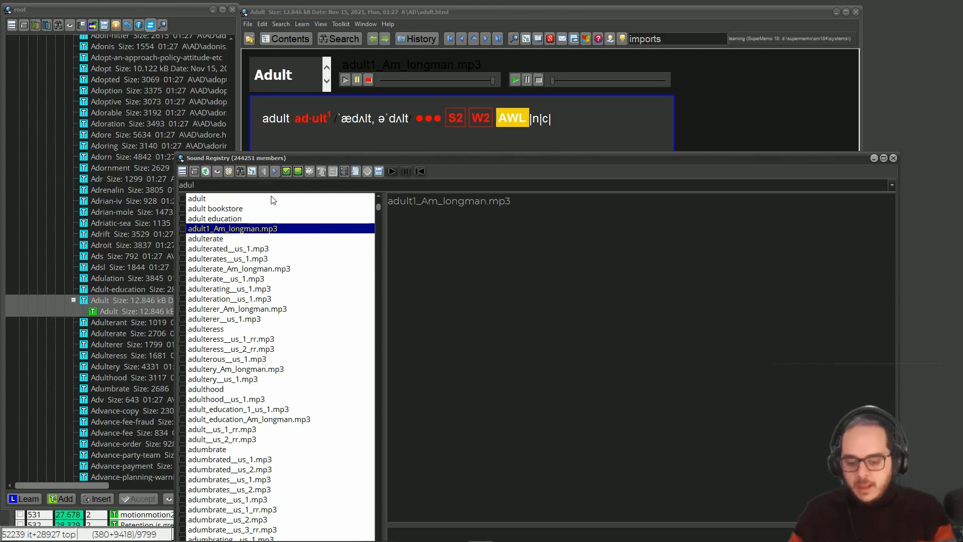
pyautogui.write('lt')
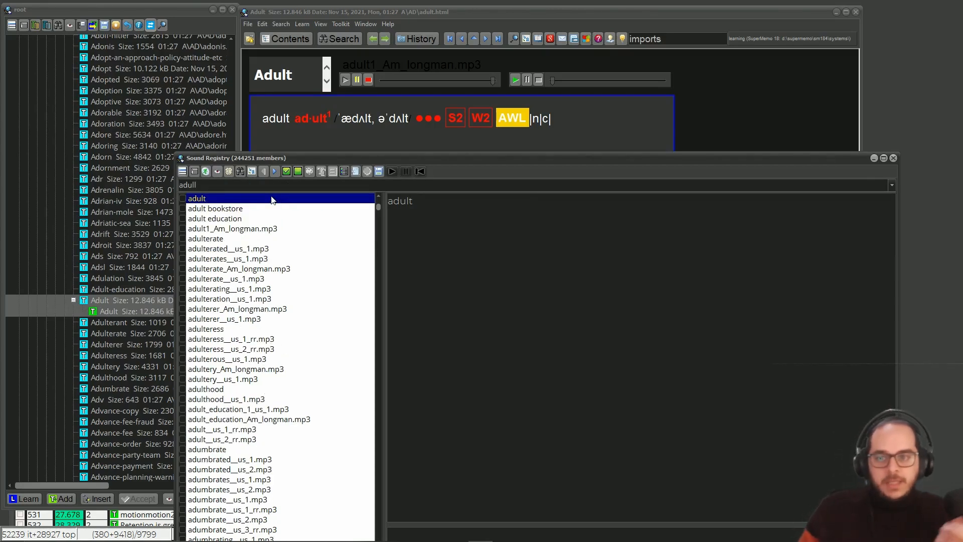
pyautogui.press('BackSpace')
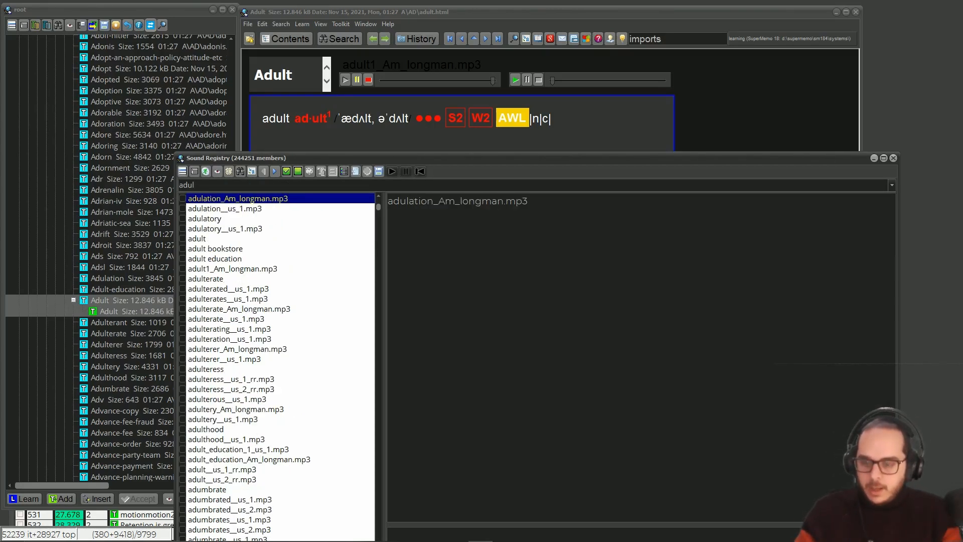
pyautogui.write('t')
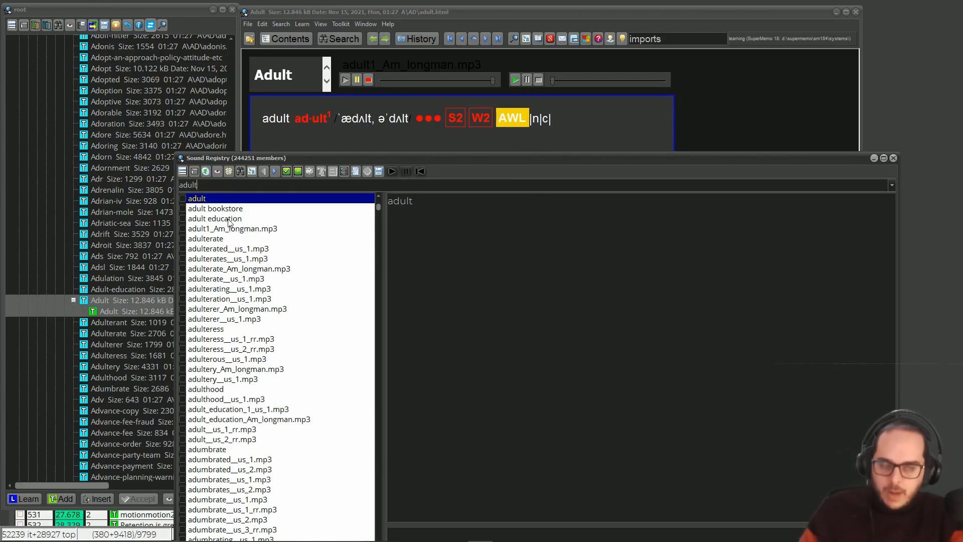
pyautogui.write('_')
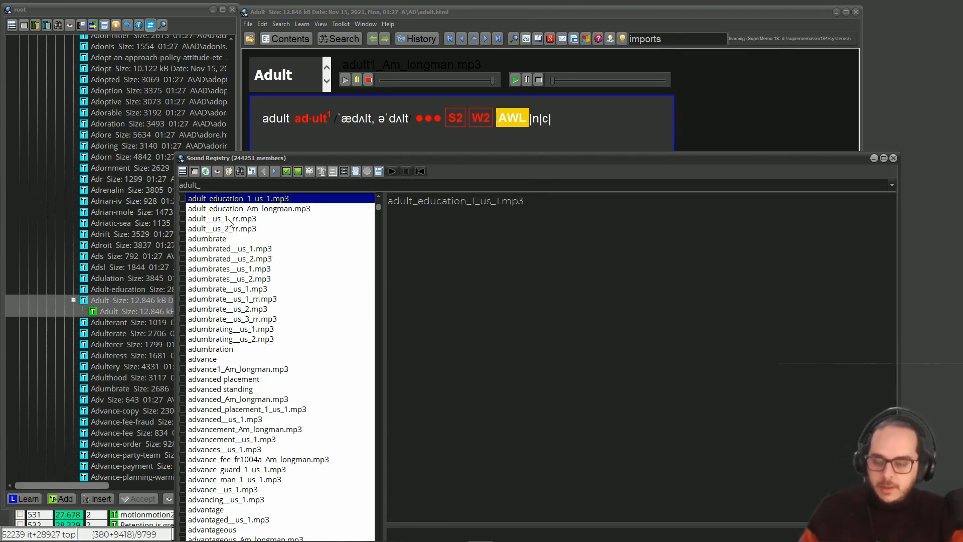
pyautogui.write('_')
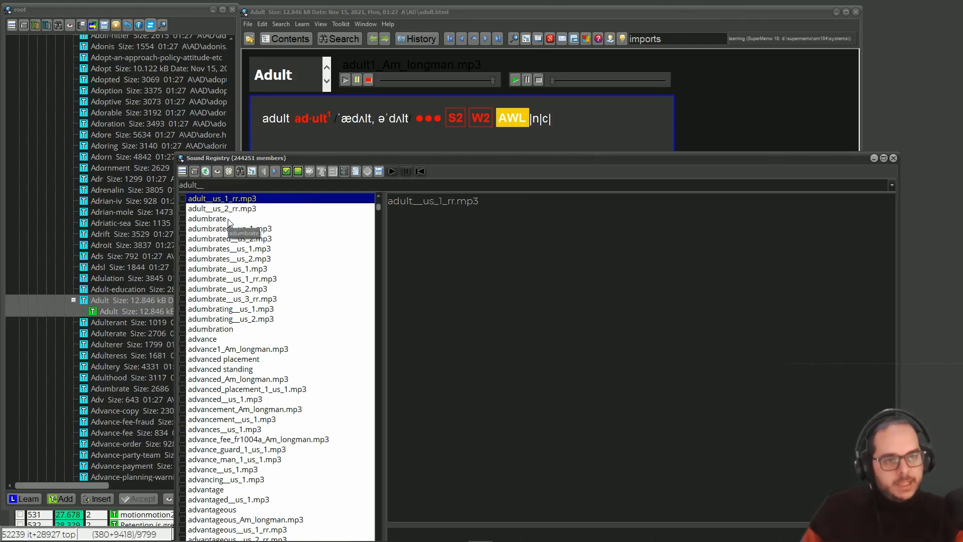
# Compare adult__us_1_rr.mp3 with adult__us_2_rr.mp3, link adult__us_2_rr.mp3 to the extract's second sound component and play it.
pyautogui.press('Down')
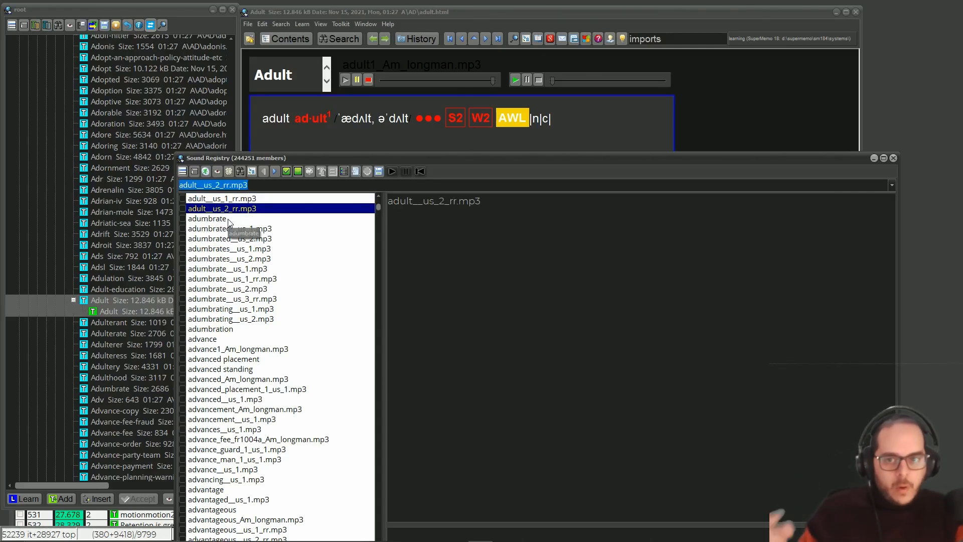
pyautogui.press('Up')
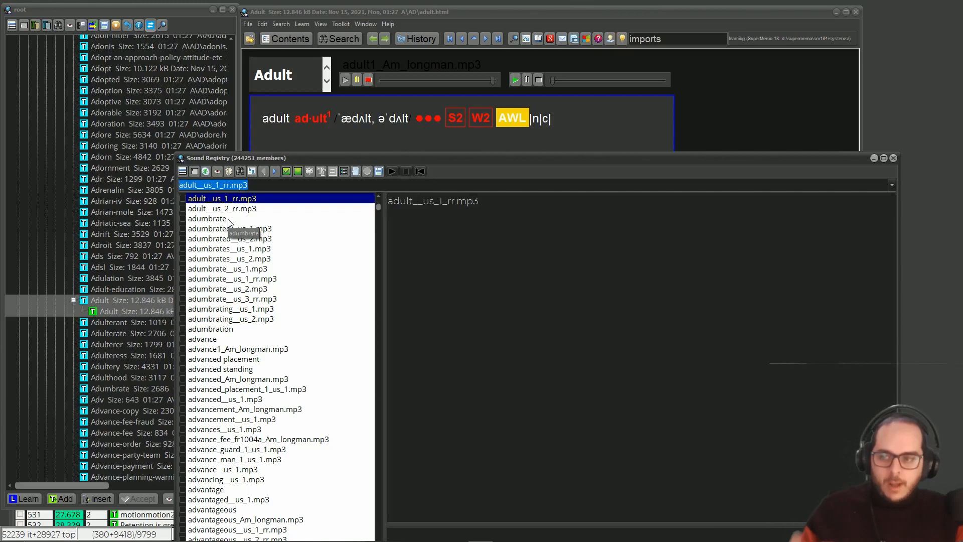
pyautogui.press('Down')
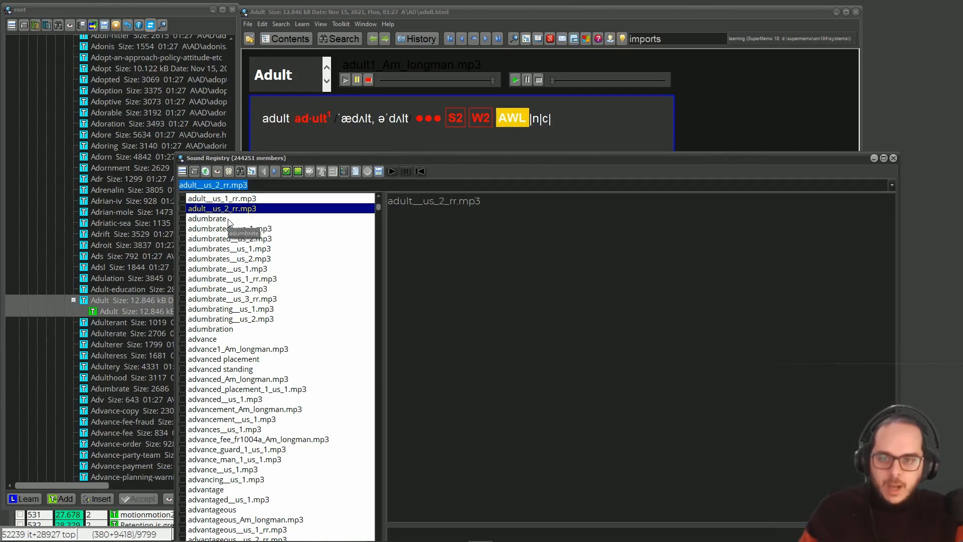
pyautogui.press('Up')
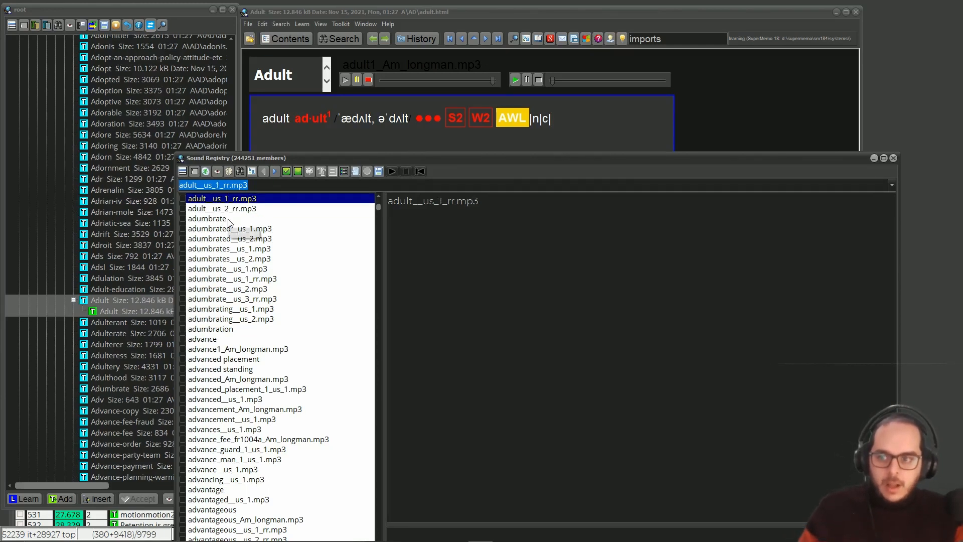
pyautogui.press('Down')
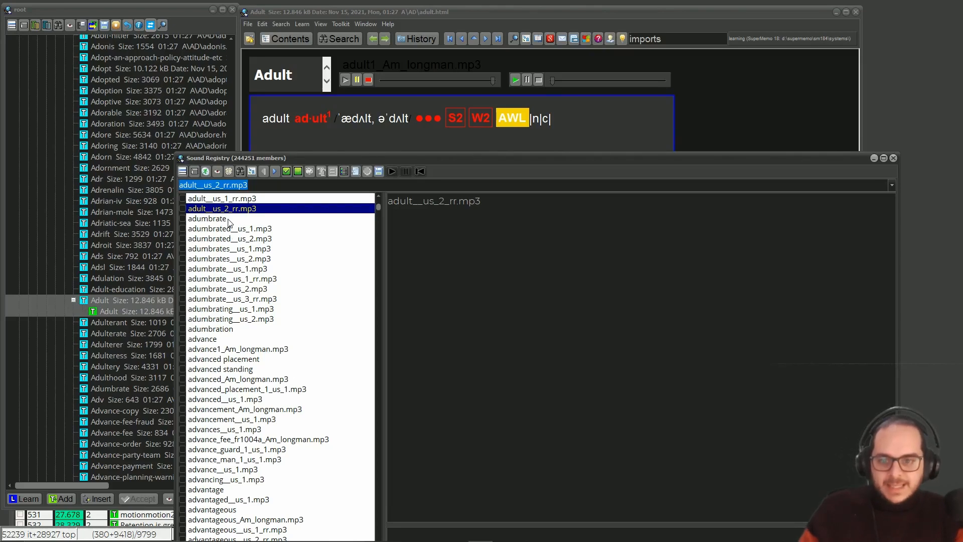
pyautogui.press('Return')
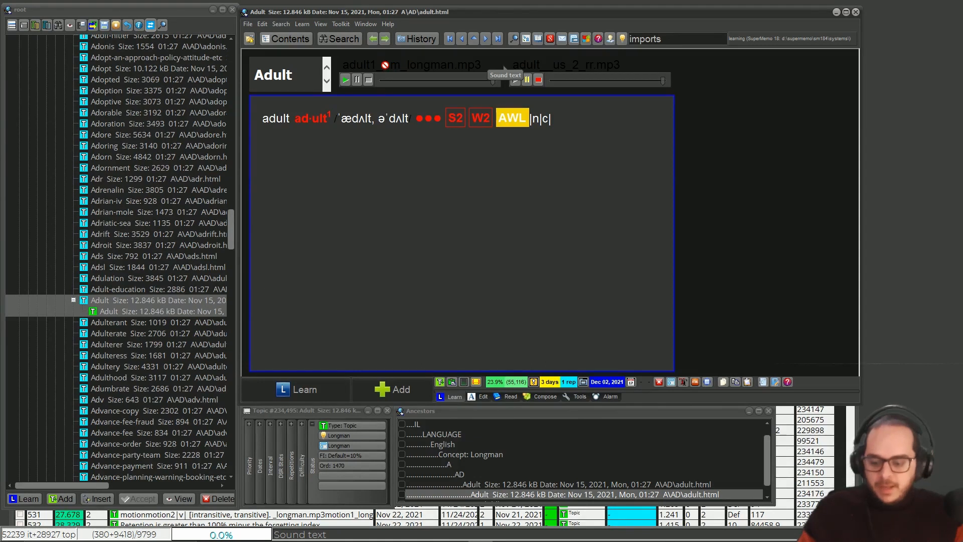
pyautogui.press('Escape')
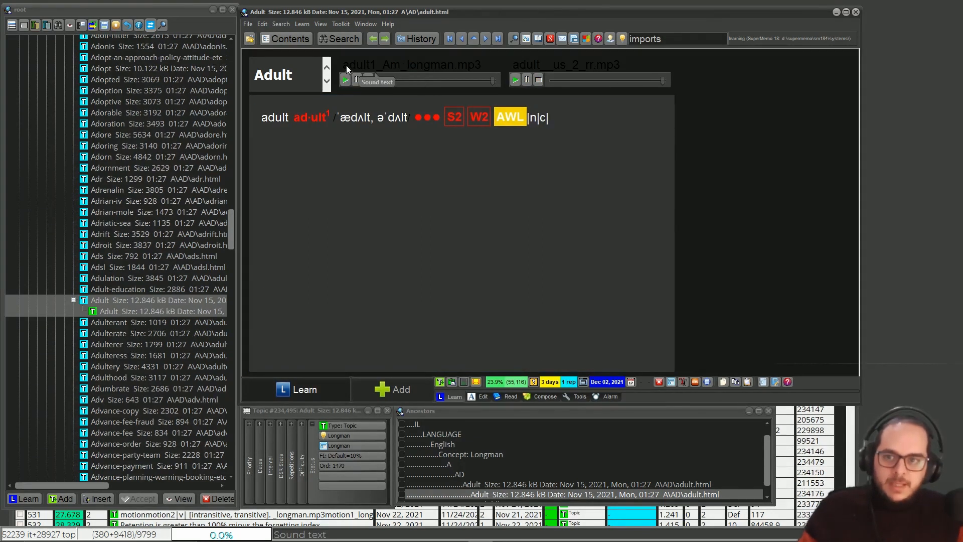
pyautogui.click(560, 69)
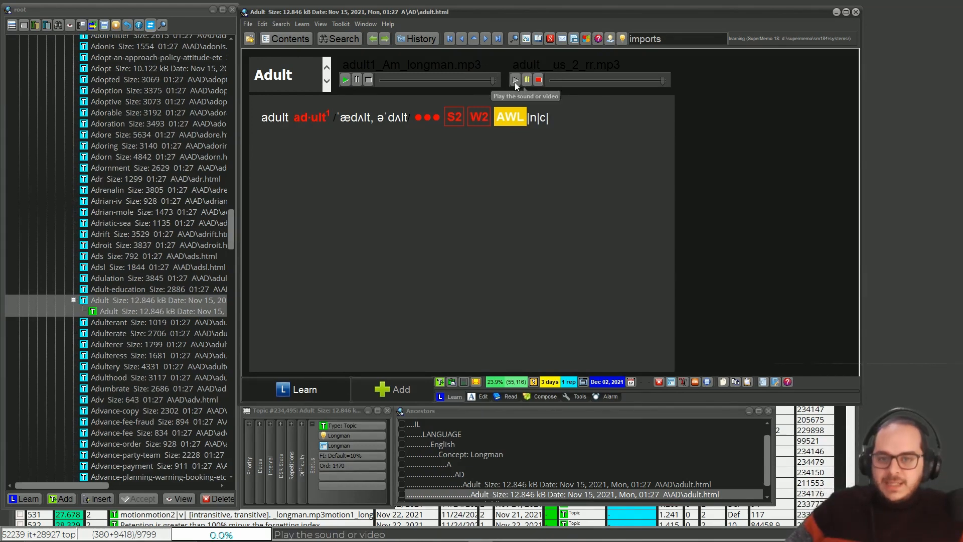
# Open the parent Adult topic and examine its two definitions, their example sentences with sound file names, and the further examples.
pyautogui.click(140, 299)
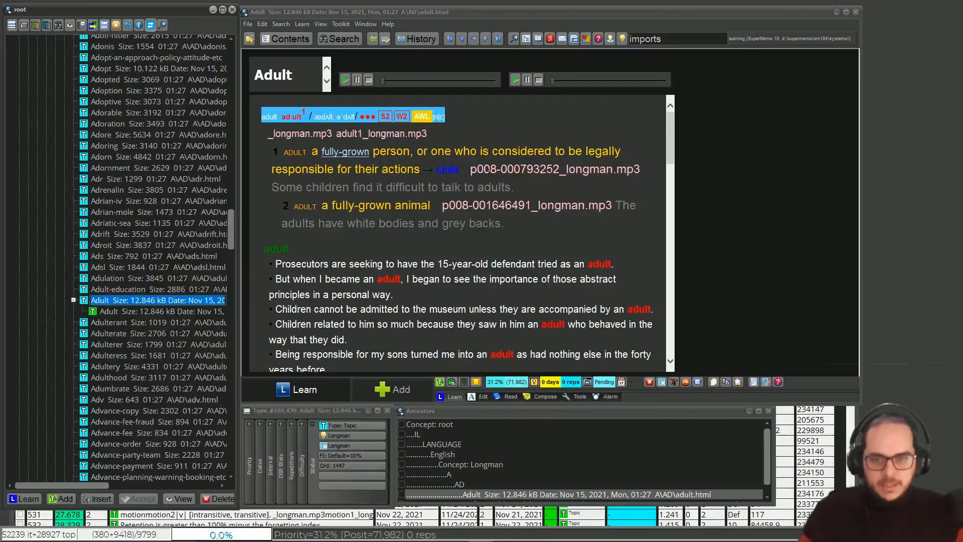
pyautogui.click(495, 162)
pyautogui.moveTo(453, 188); pyautogui.dragTo(281, 189)
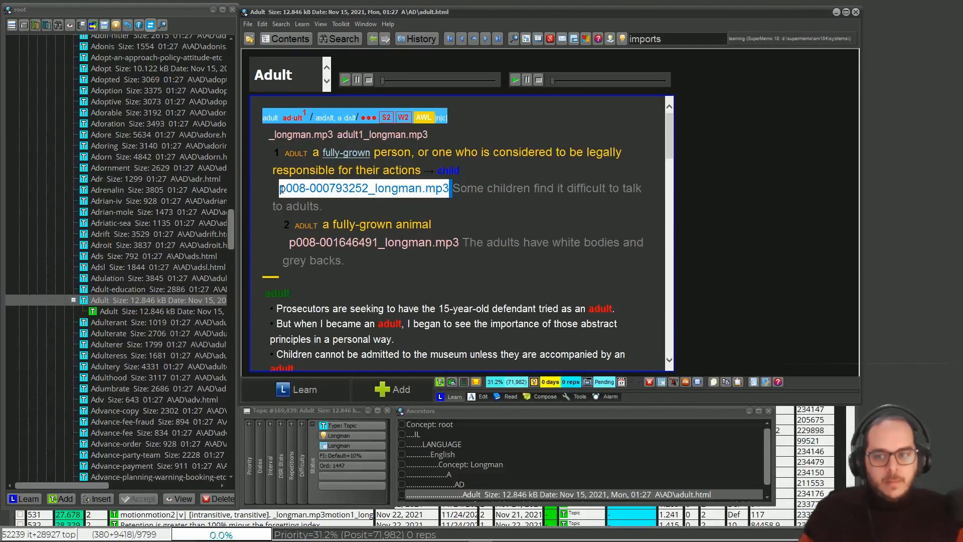
pyautogui.moveTo(645, 189); pyautogui.dragTo(381, 181)
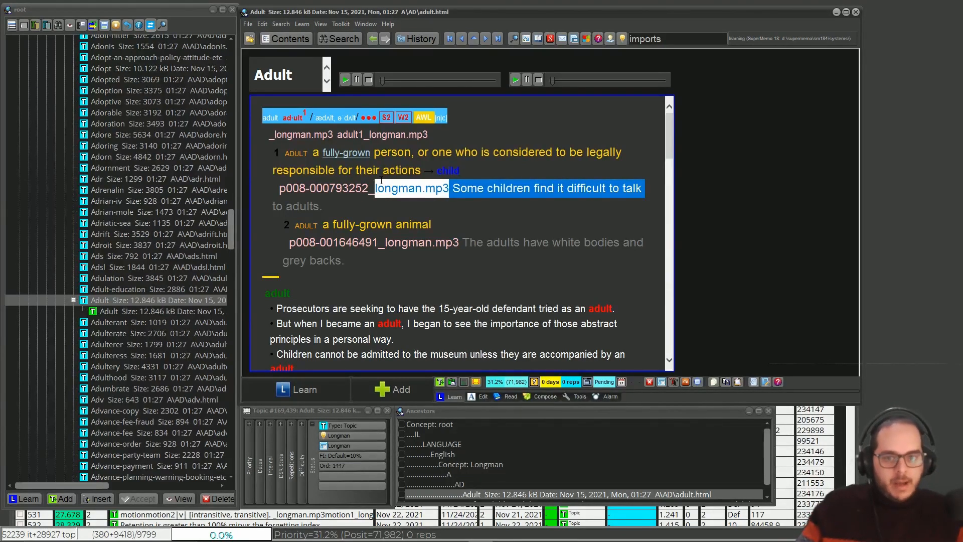
pyautogui.moveTo(290, 152); pyautogui.dragTo(407, 169)
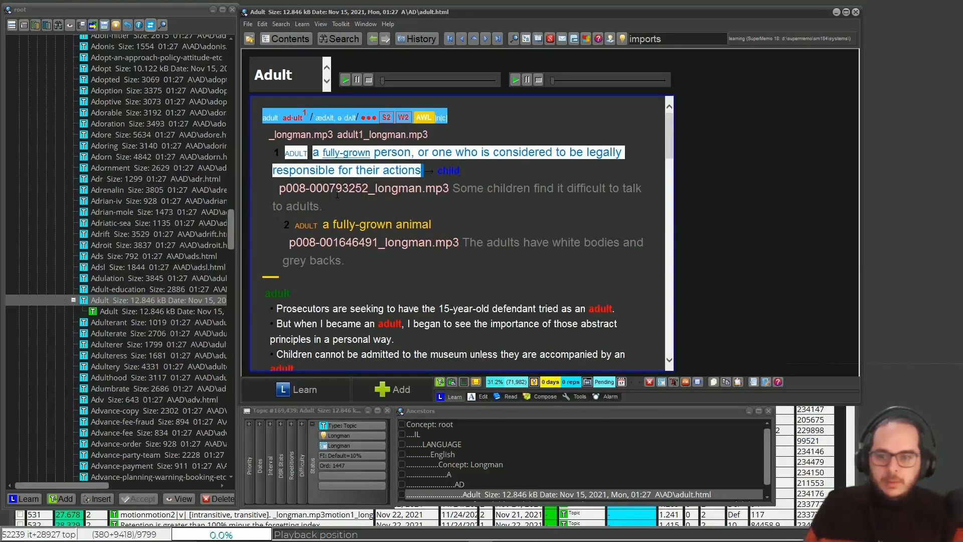
pyautogui.moveTo(462, 243); pyautogui.dragTo(643, 242)
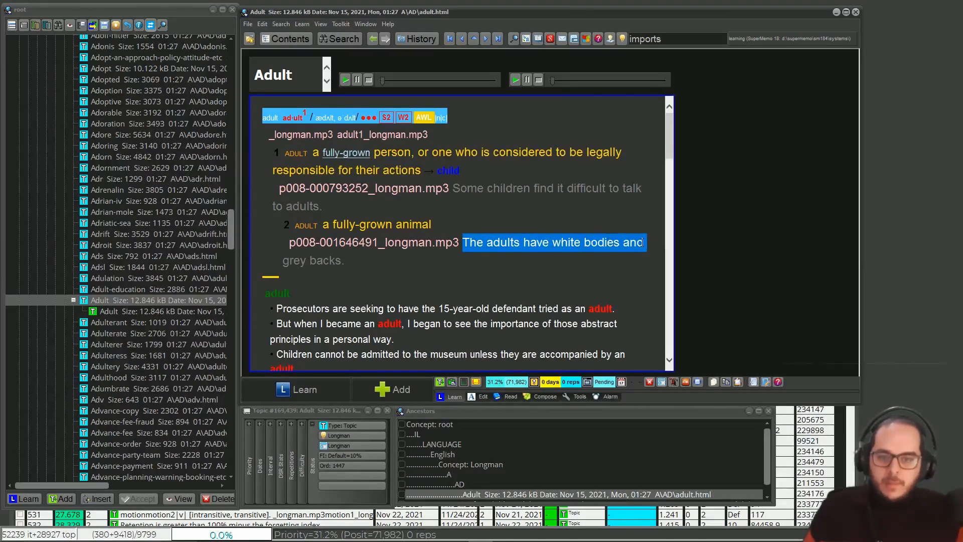
pyautogui.click(486, 222)
pyautogui.moveTo(520, 243); pyautogui.dragTo(489, 244)
pyautogui.click(455, 325)
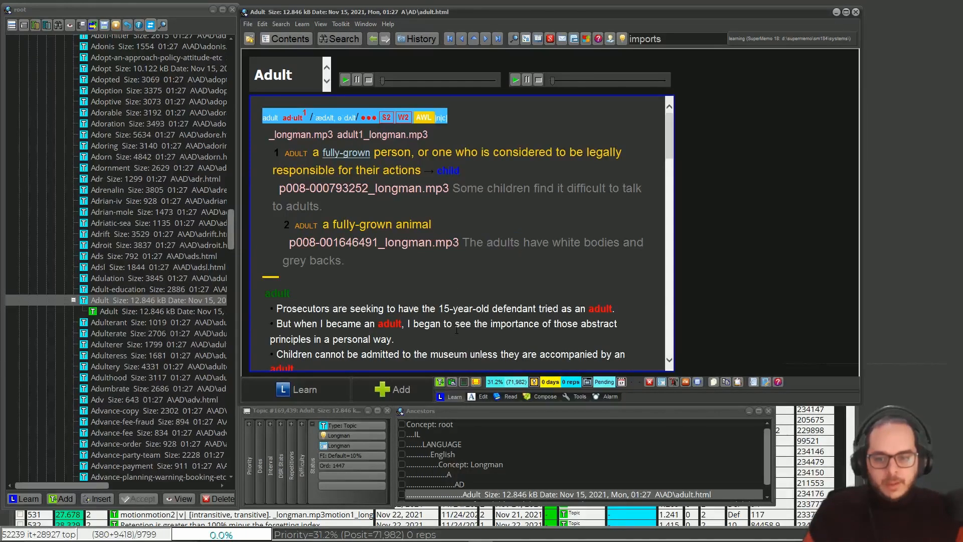
pyautogui.scroll(-3, 538, 283)
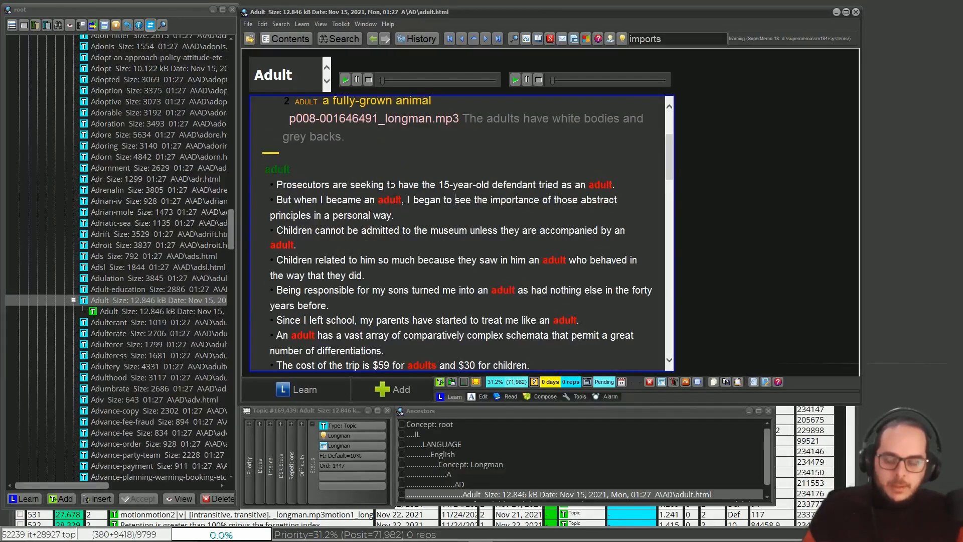
pyautogui.moveTo(398, 185); pyautogui.dragTo(442, 291)
pyautogui.scroll(2, 434, 229)
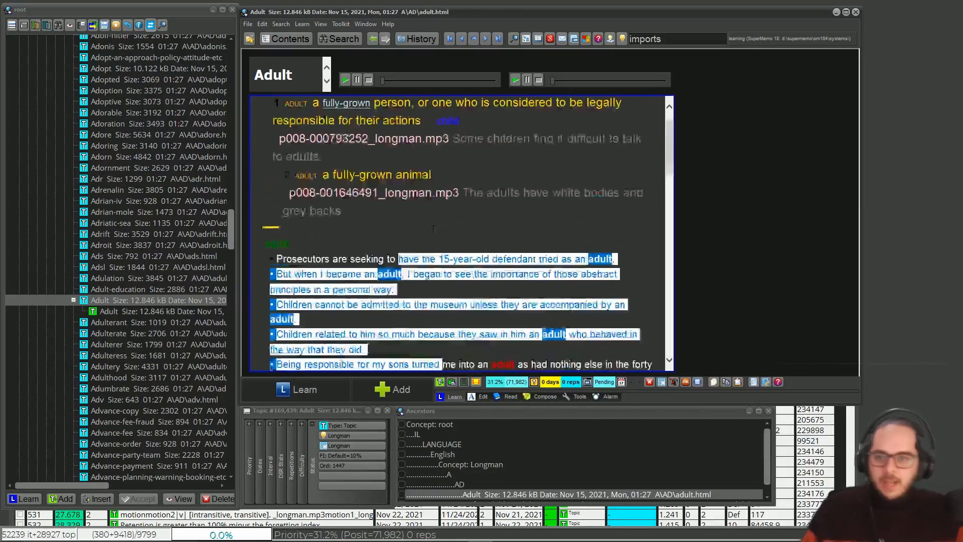
pyautogui.scroll(1, 433, 229)
pyautogui.moveTo(350, 260); pyautogui.dragTo(289, 242)
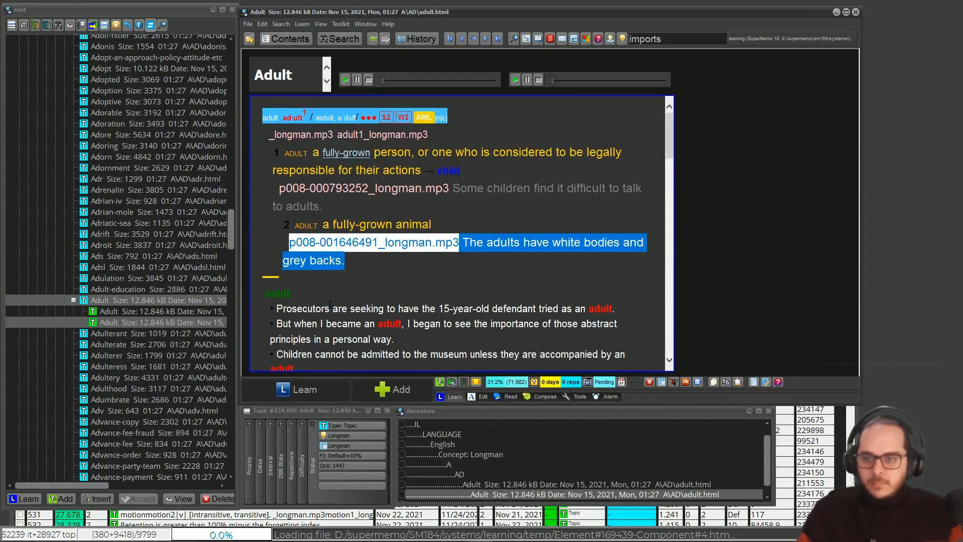
pyautogui.hotkey('alt', 'x')
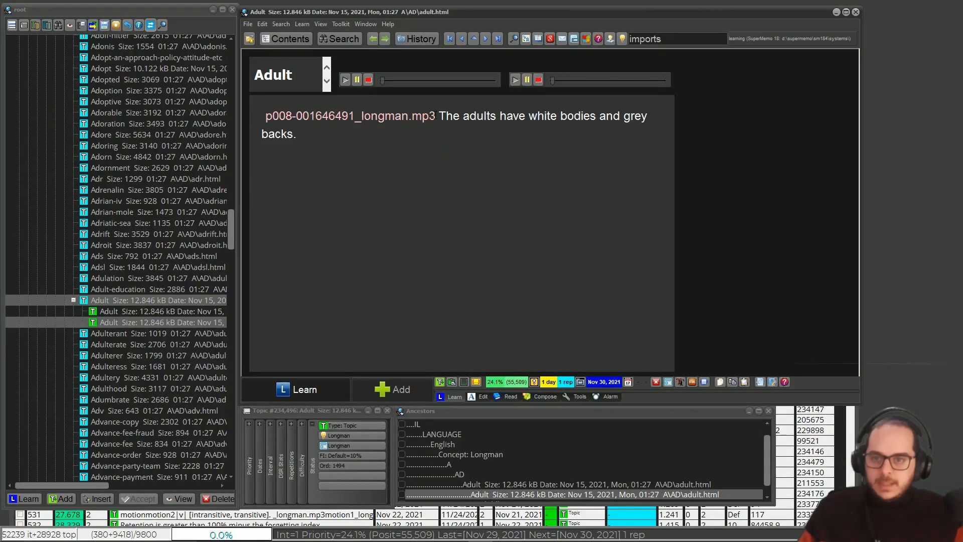
pyautogui.moveTo(436, 117); pyautogui.dragTo(271, 118)
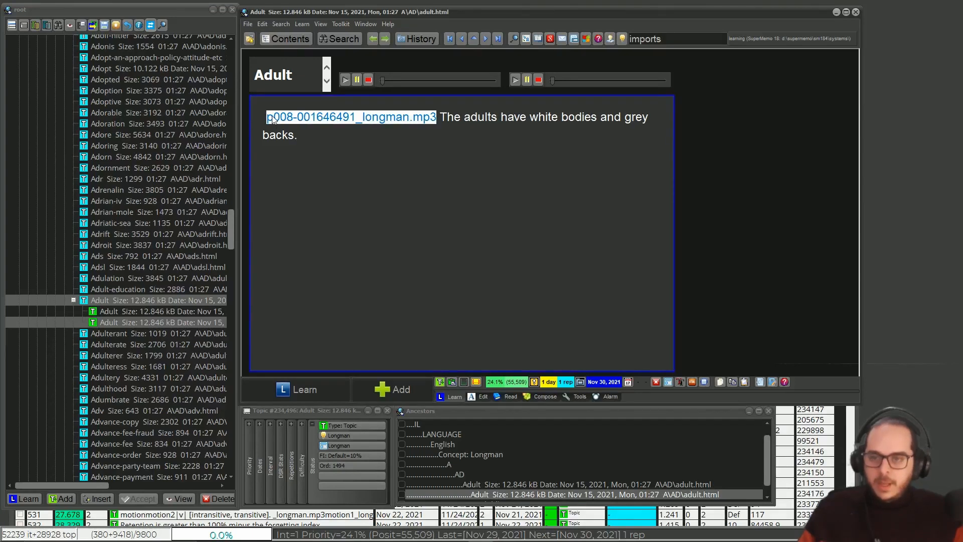
pyautogui.click(353, 150)
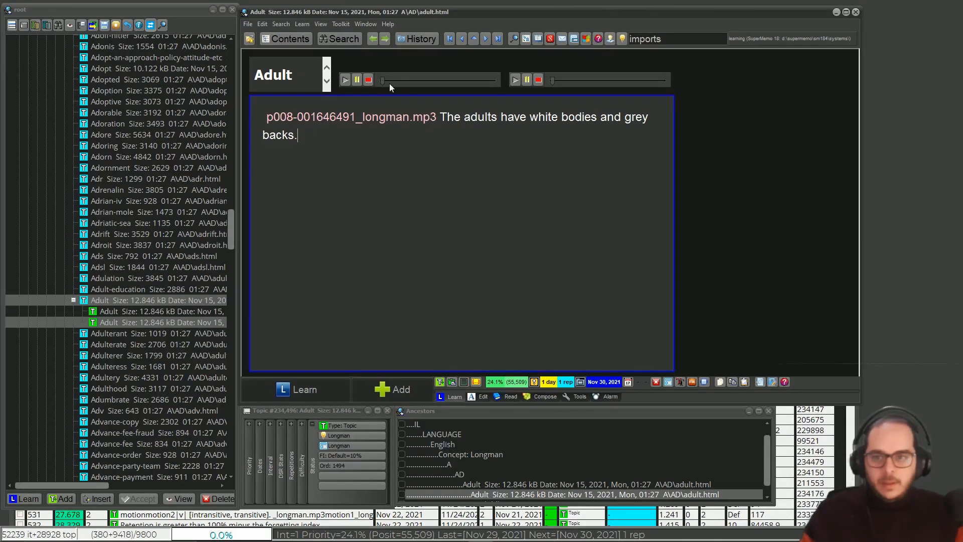
pyautogui.moveTo(267, 117); pyautogui.dragTo(647, 123)
pyautogui.click(444, 128)
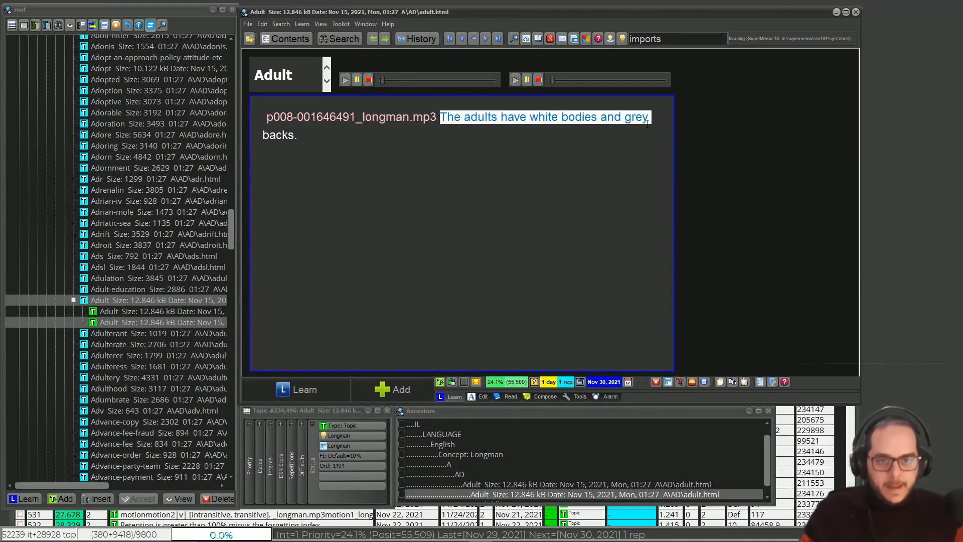
pyautogui.click(633, 128)
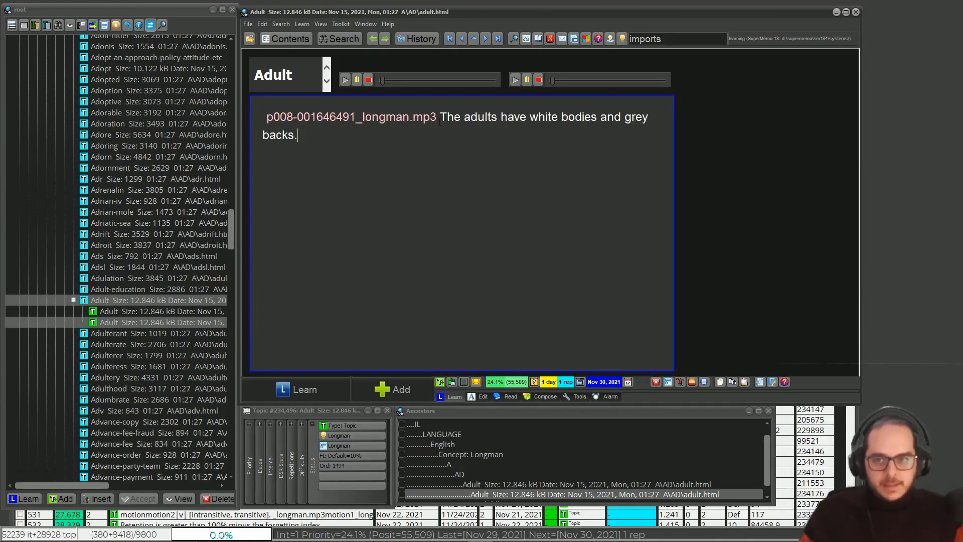
pyautogui.rightClick(427, 63)
pyautogui.moveTo(452, 94)
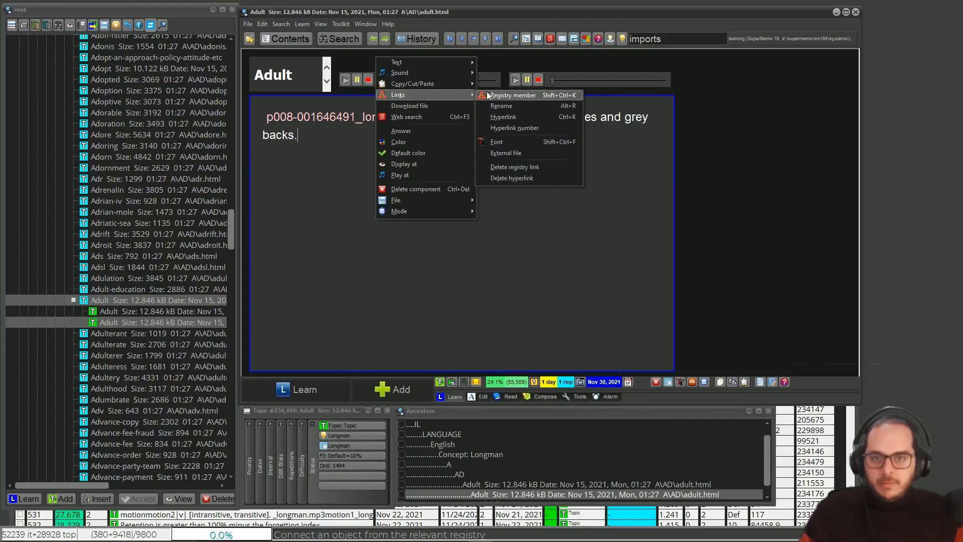
pyautogui.click(487, 95)
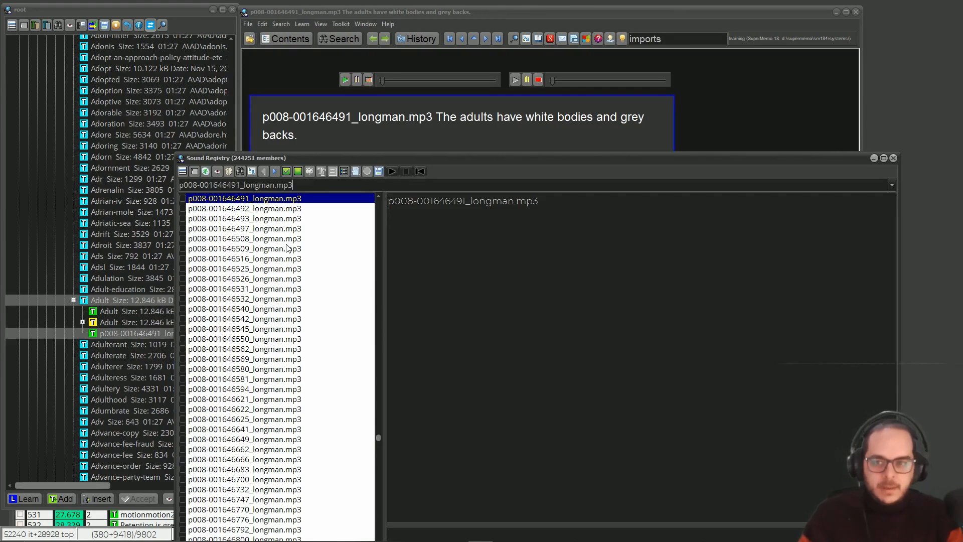
pyautogui.press('Escape')
pyautogui.moveTo(433, 116); pyautogui.dragTo(245, 105)
pyautogui.press('Delete')
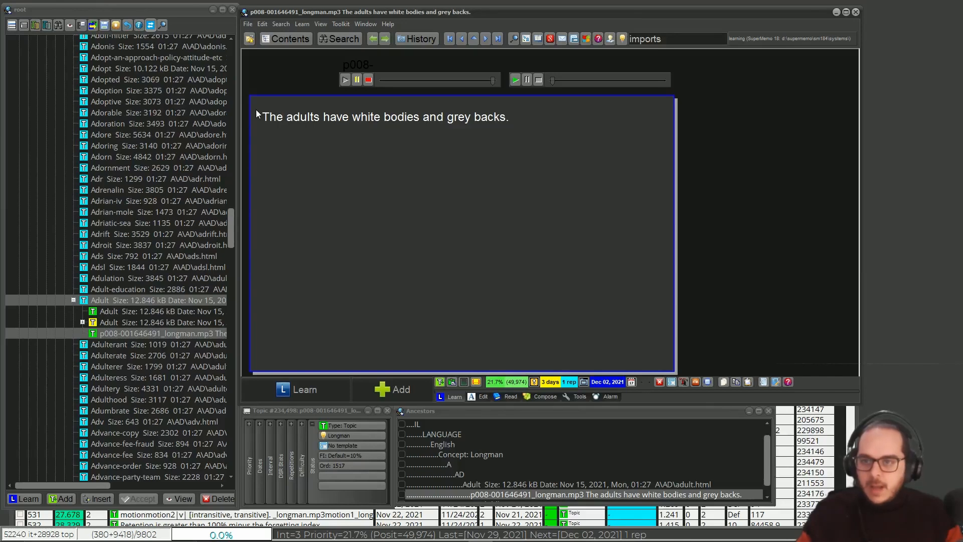
# Create a cloze item from the word "adults" in the sentence and open that item.
pyautogui.hotkey('ctrl', 'Right')
pyautogui.hotkey('ctrl', 'shift', 'Right')
pyautogui.hotkey('alt', 'z')
pyautogui.hotkey('alt', 'Left')
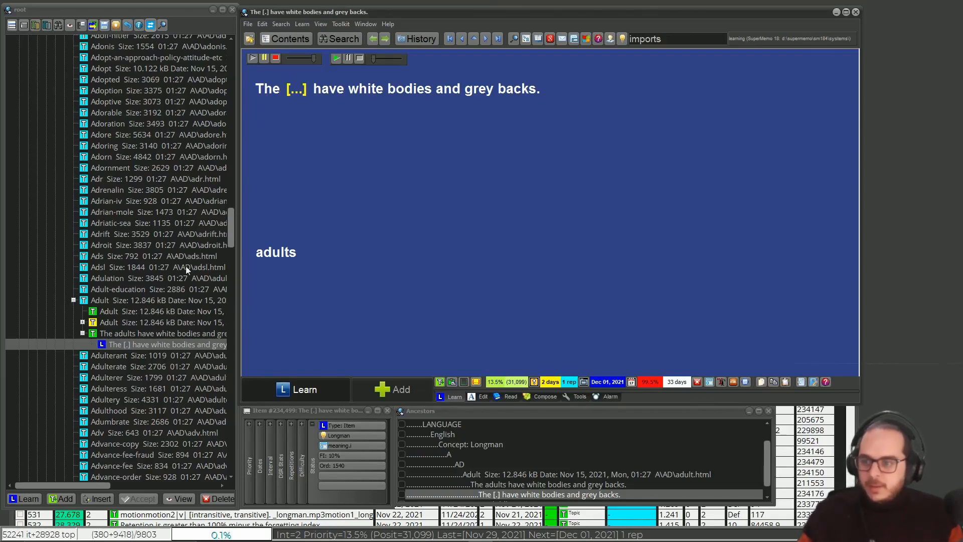
# Look up the second definition in the parent Adult topic and enter "a fully-grown animal" as the item's cloze hint.
pyautogui.click(150, 300)
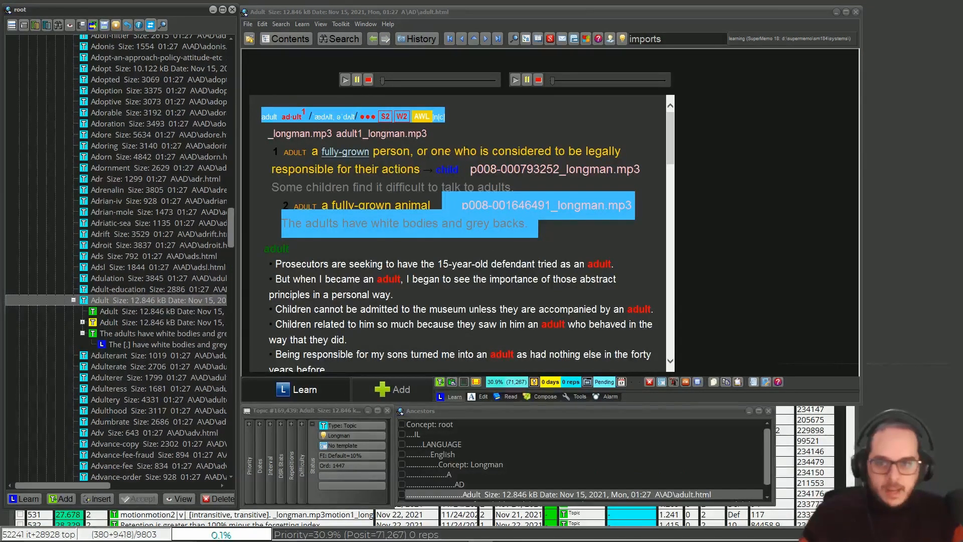
pyautogui.click(367, 260)
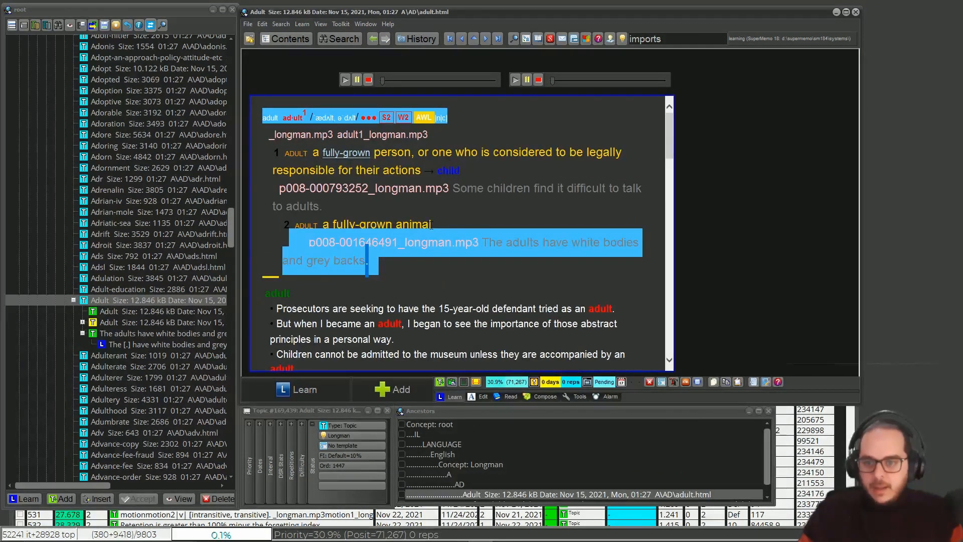
pyautogui.moveTo(431, 225); pyautogui.dragTo(345, 225)
pyautogui.hotkey('alt', 'Left')
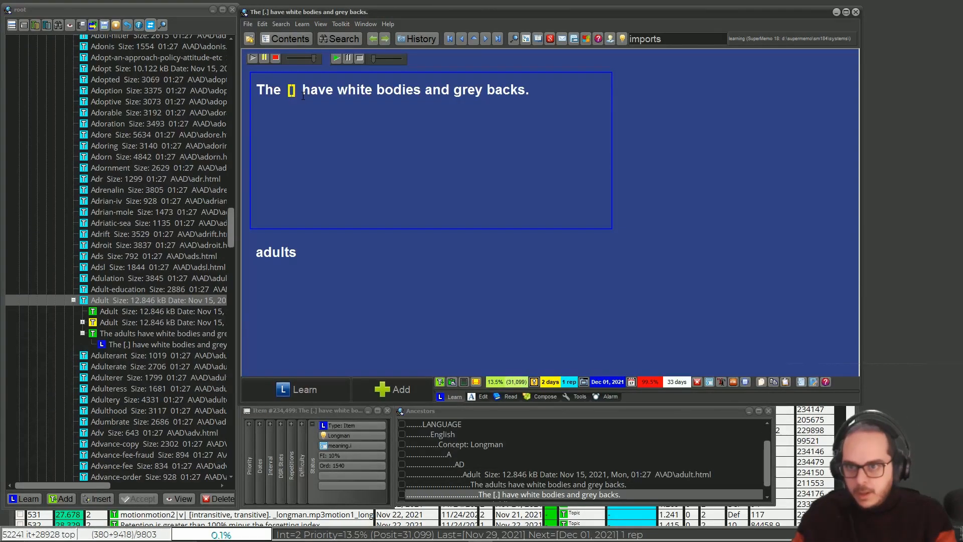
pyautogui.write('a fully-grown animal')
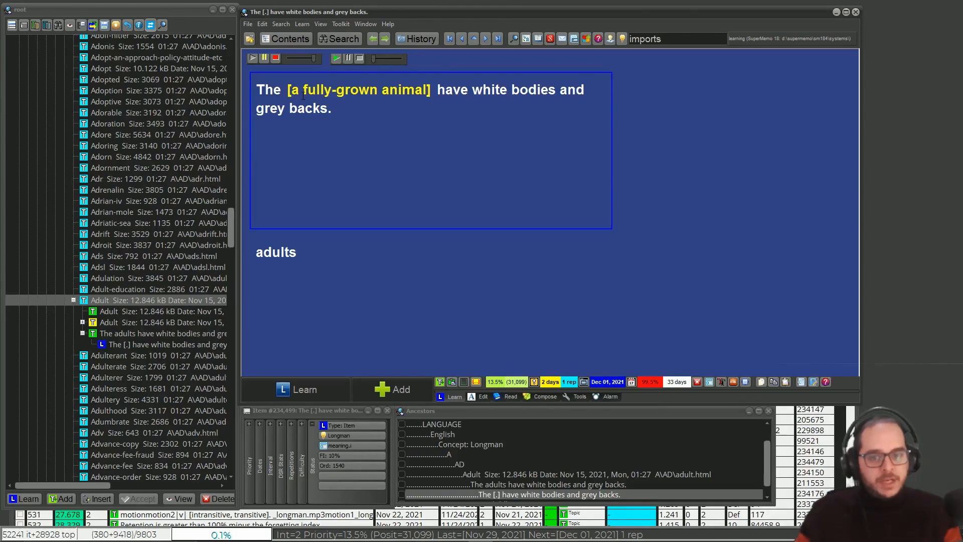
# Replace the cloze hint between the brackets with "P:adult".
pyautogui.press('BackSpace')
pyautogui.press('BackSpace')
pyautogui.press('BackSpace')
pyautogui.press('BackSpace')
pyautogui.press('BackSpace')
pyautogui.press('BackSpace')
pyautogui.press('BackSpace')
pyautogui.press('BackSpace')
pyautogui.press('BackSpace')
pyautogui.press('BackSpace')
pyautogui.press('BackSpace')
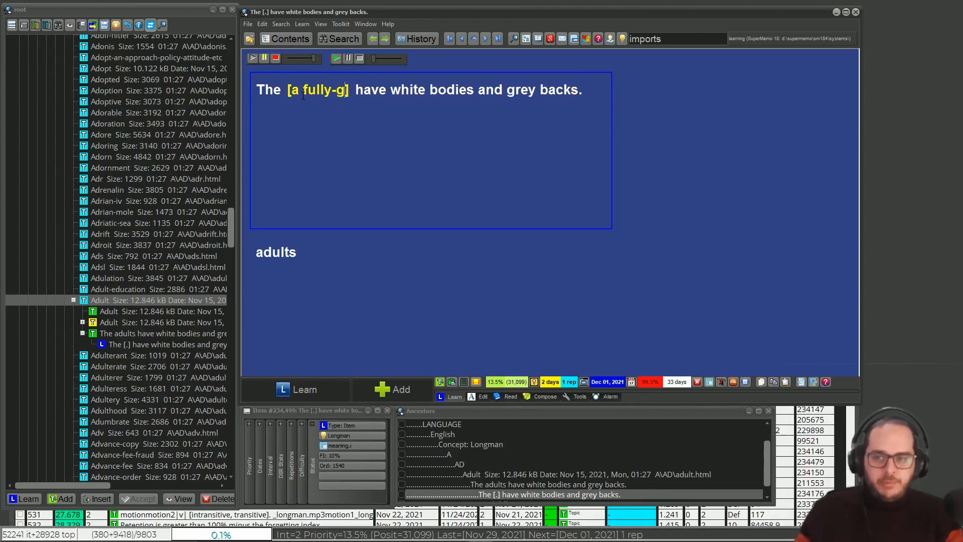
pyautogui.press('BackSpace')
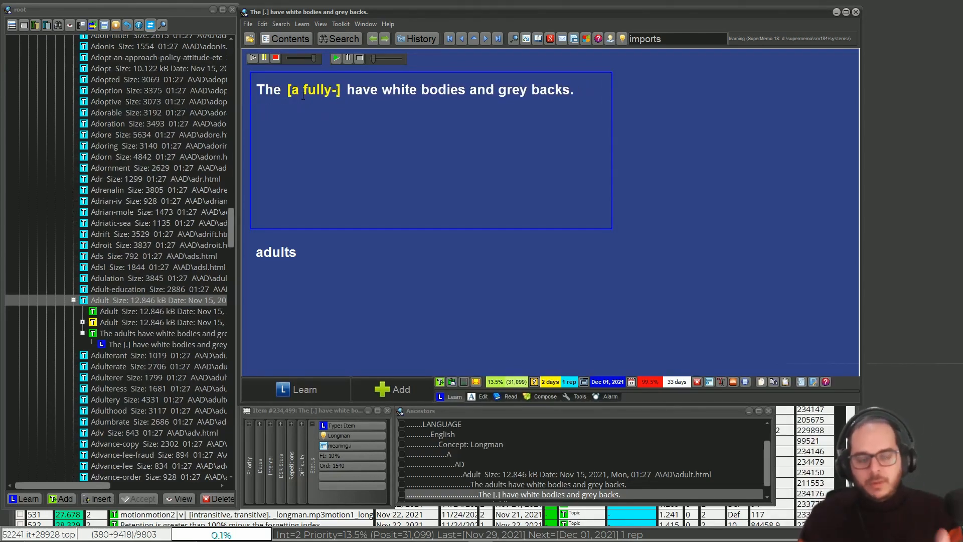
pyautogui.press('BackSpace')
pyautogui.press('BackSpace')
pyautogui.press('BackSpace')
pyautogui.press('BackSpace')
pyautogui.press('BackSpace')
pyautogui.press('BackSpace')
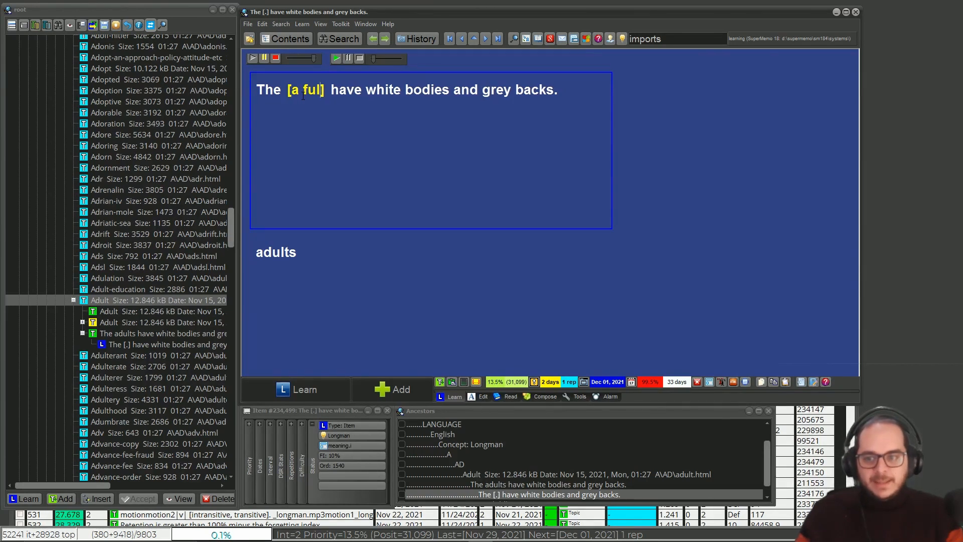
pyautogui.press('BackSpace')
pyautogui.write('dult')
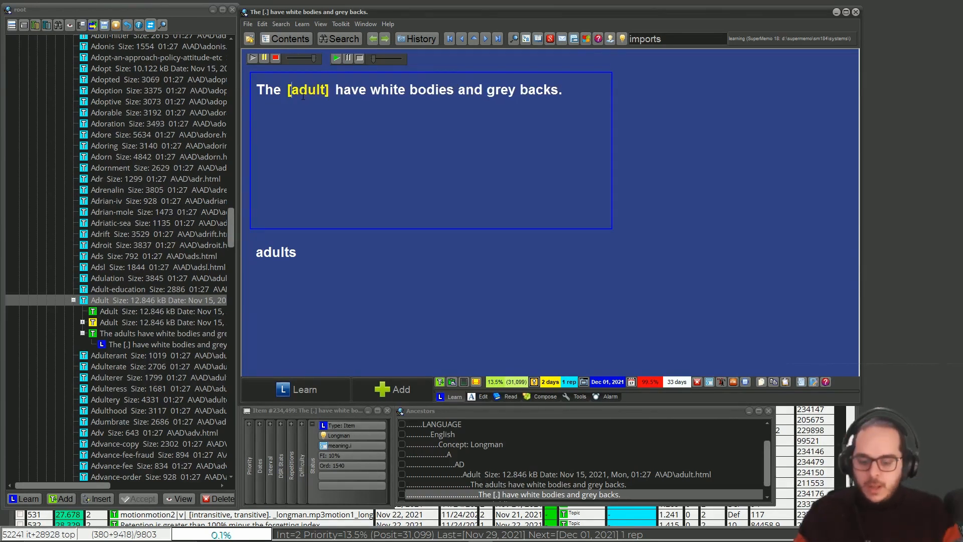
pyautogui.write('P:')
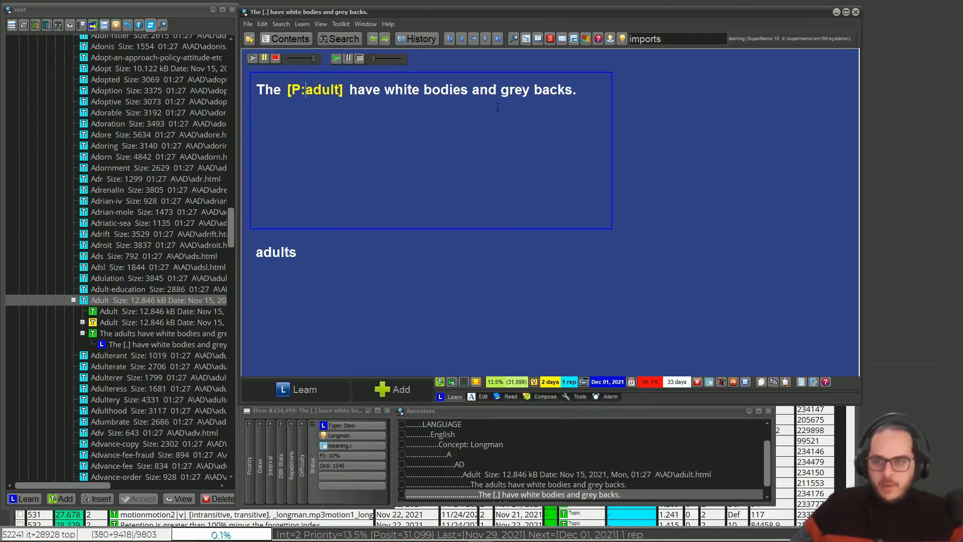
# Replace the item's answer "adults" with the transcription "ˈædʌlt, əˈdʌlt/" taken from the Adult extract.
pyautogui.click(134, 309)
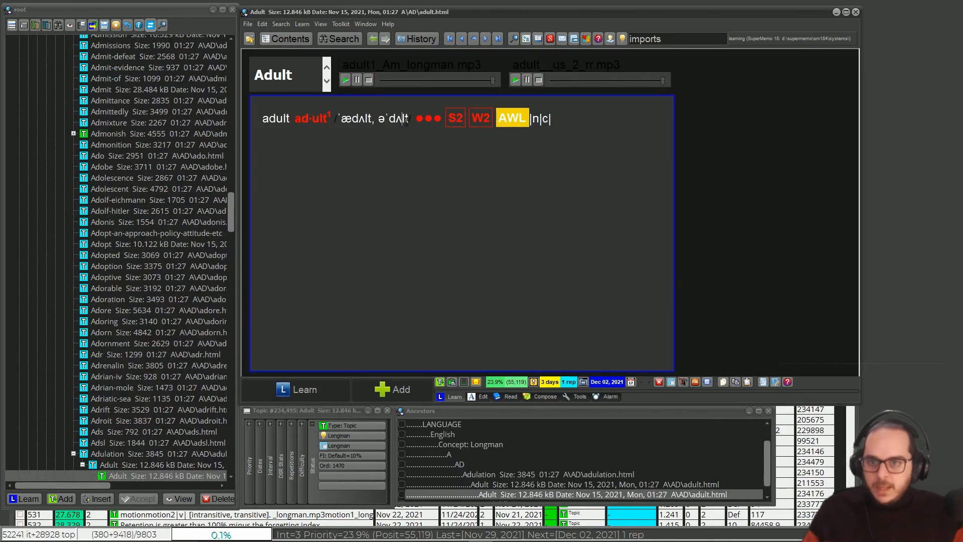
pyautogui.moveTo(411, 118); pyautogui.dragTo(339, 118)
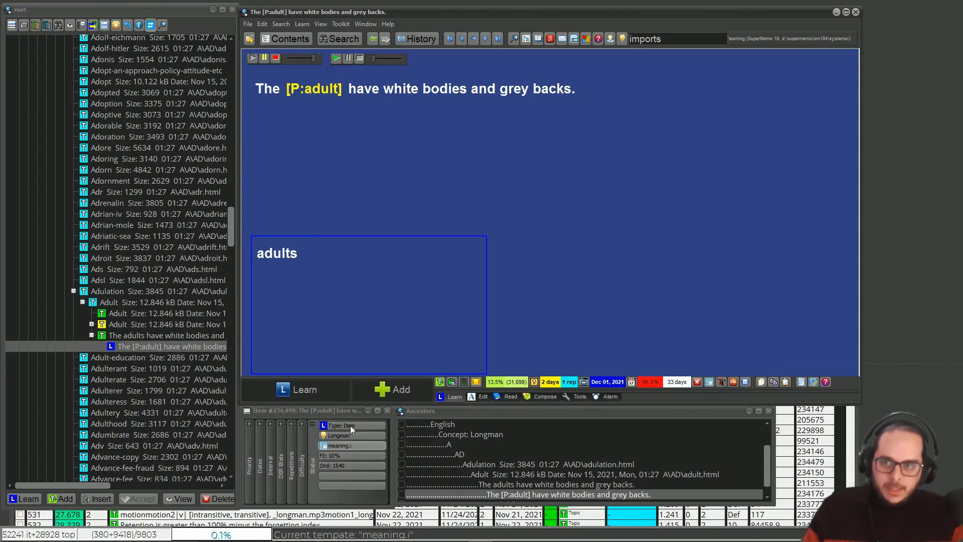
pyautogui.hotkey('ctrl', 'a')
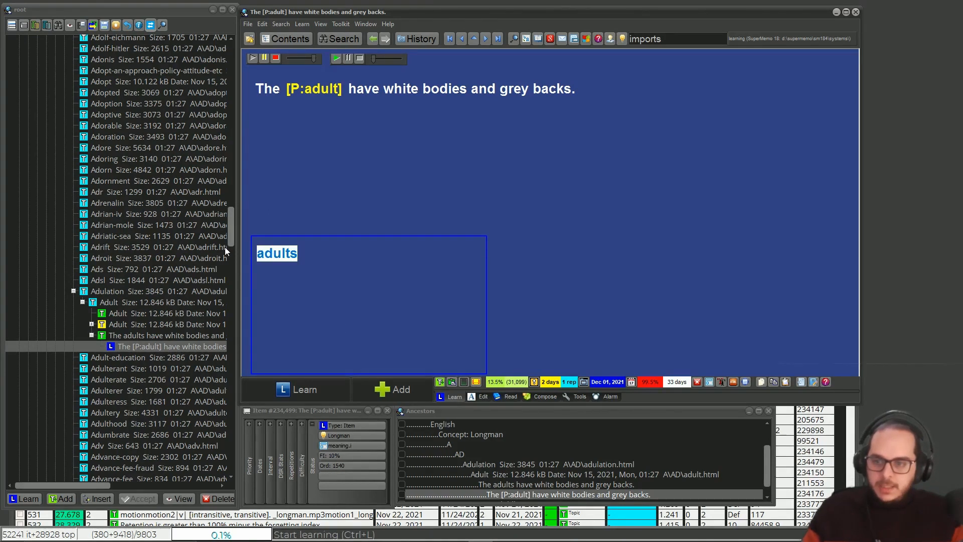
pyautogui.write('ˈædʌlt, əˈdʌlt/')
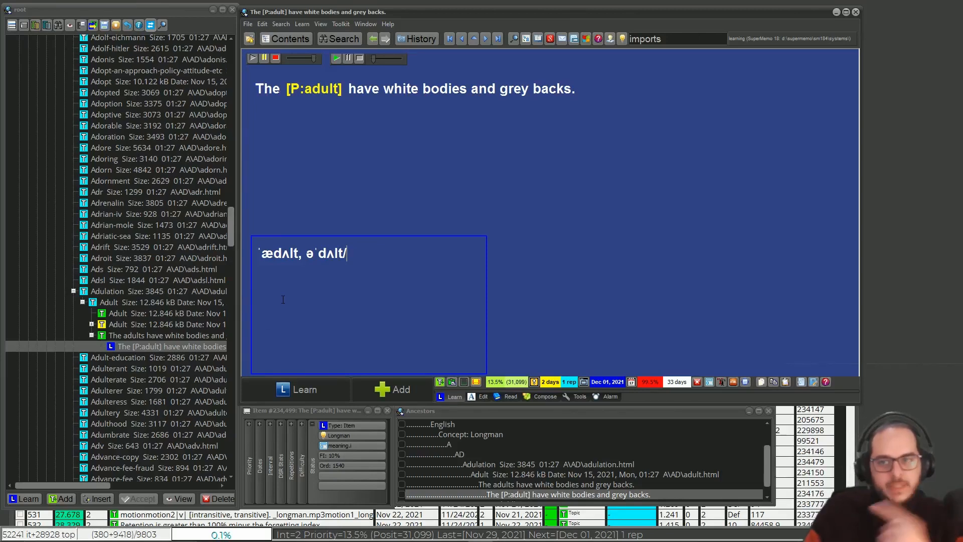
# Play the item's first sound and link adult__us_2_rr.mp3 from the Sound Registry to its second sound component.
pyautogui.click(251, 56)
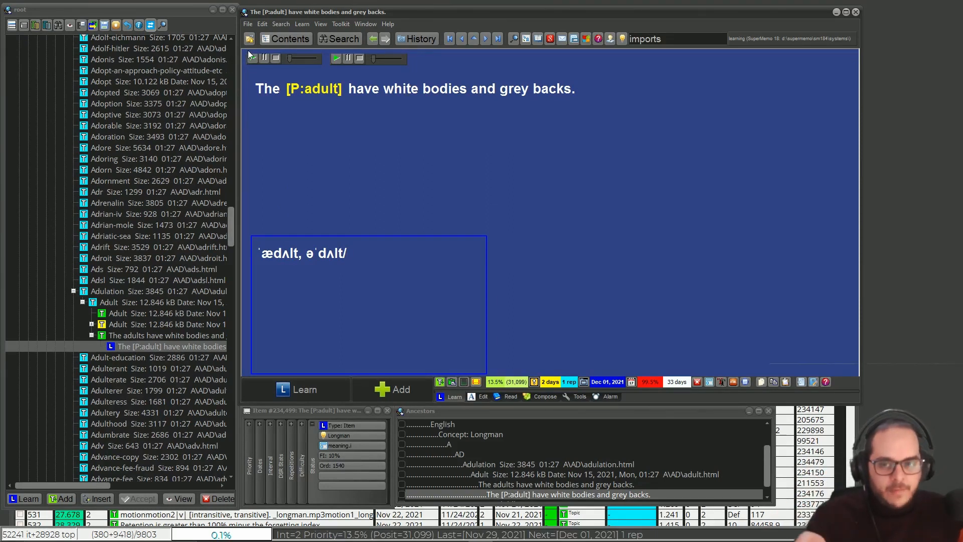
pyautogui.click(249, 55)
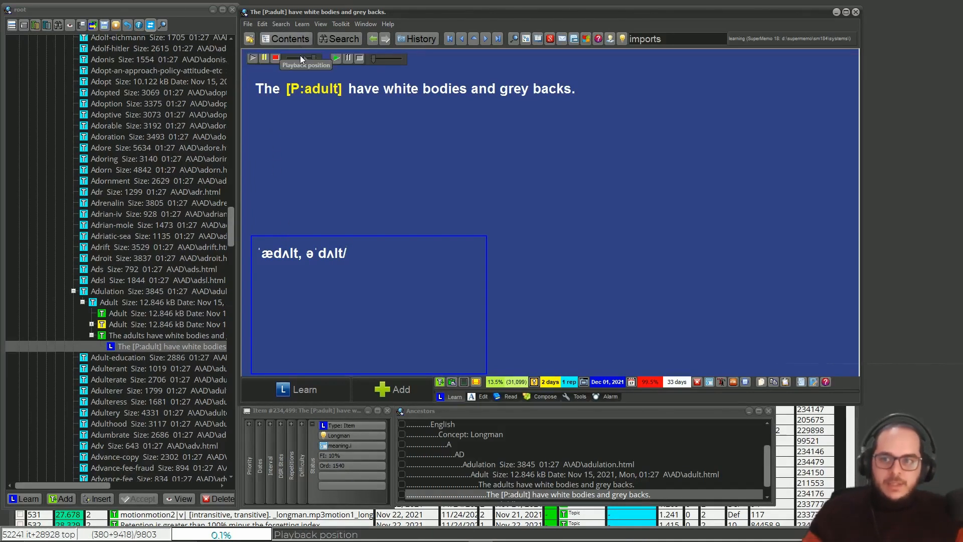
pyautogui.rightClick(385, 53)
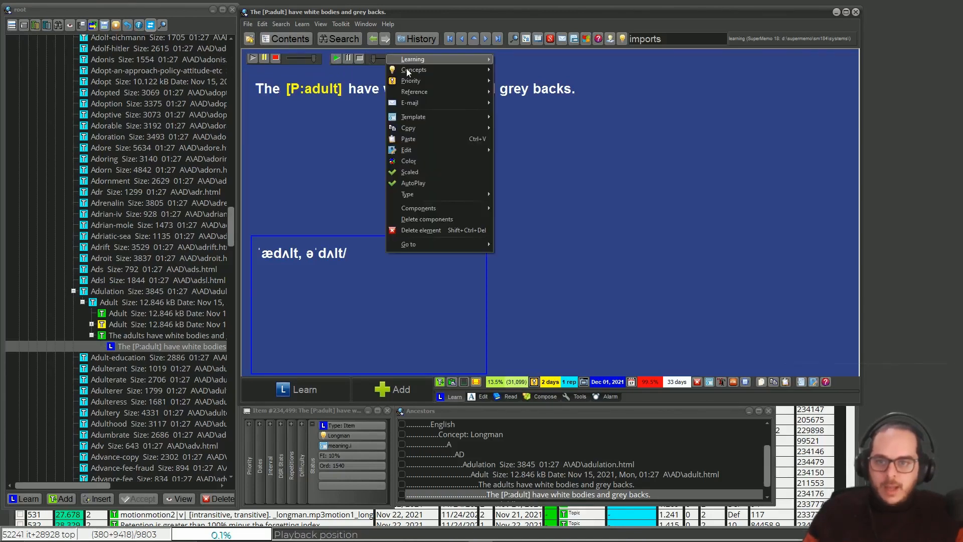
pyautogui.rightClick(348, 56)
pyautogui.click(565, 90)
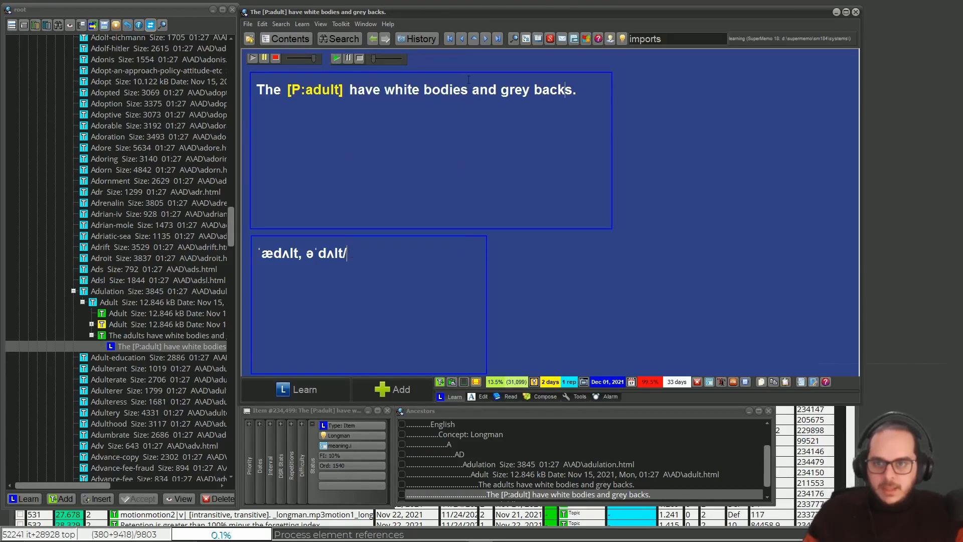
pyautogui.rightClick(390, 60)
pyautogui.moveTo(401, 98)
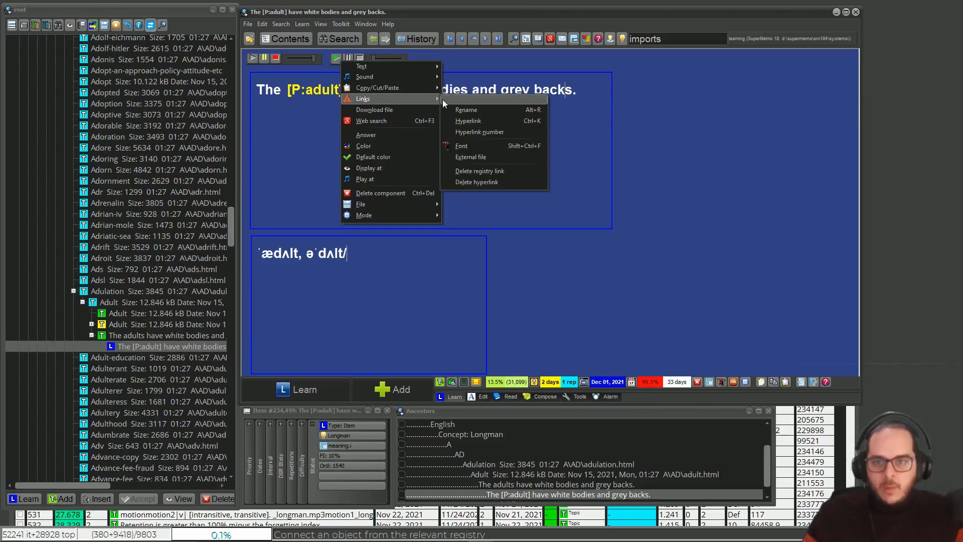
pyautogui.click(443, 100)
pyautogui.write('adult__us_2_rr.mp3')
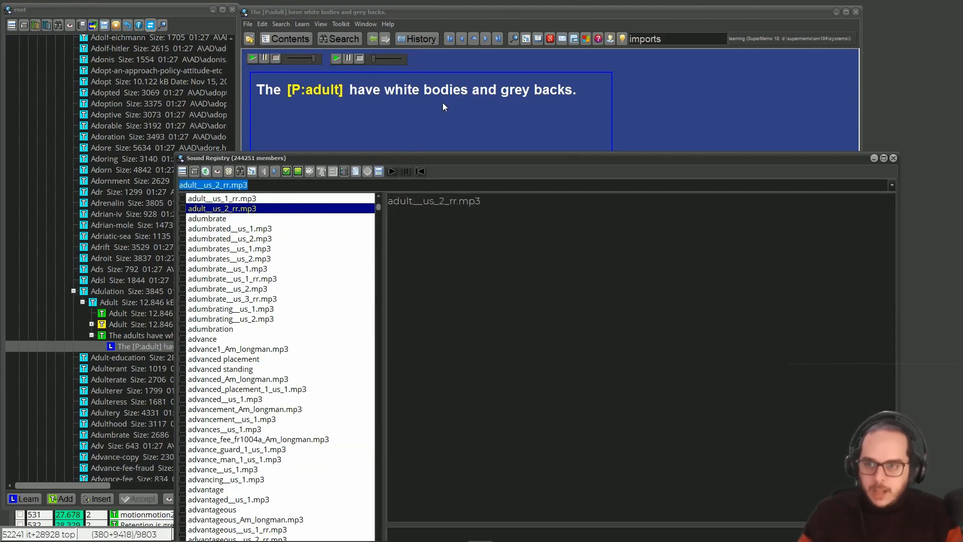
pyautogui.press('Return')
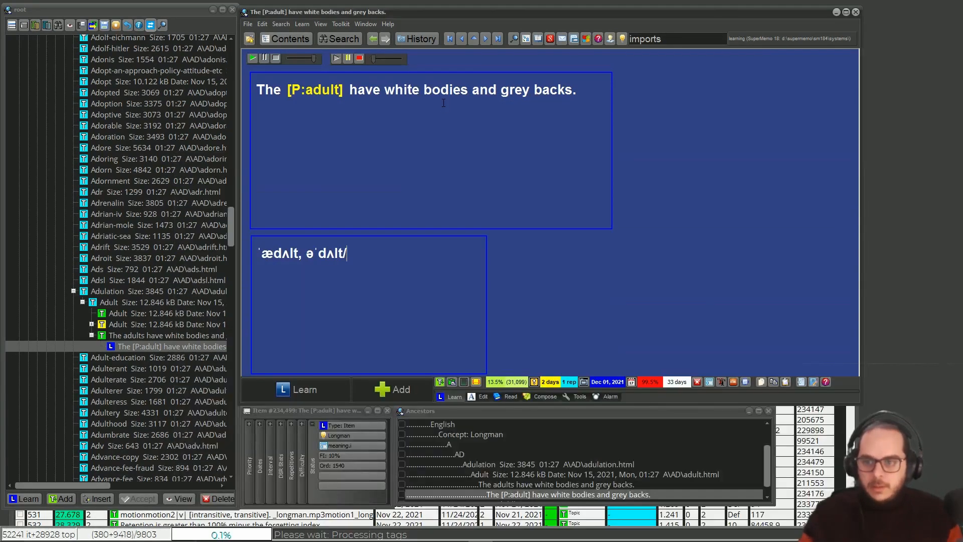
# Split the two transcriptions in the answer onto separate lines and remove the trailing slash after "əˈdʌlt".
pyautogui.click(308, 252)
pyautogui.press('Return')
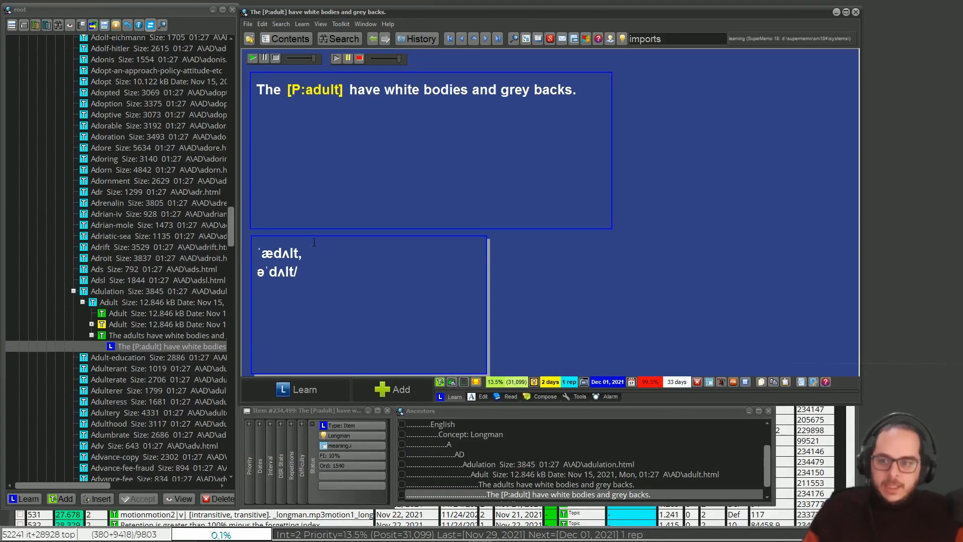
pyautogui.moveTo(324, 245); pyautogui.dragTo(282, 242)
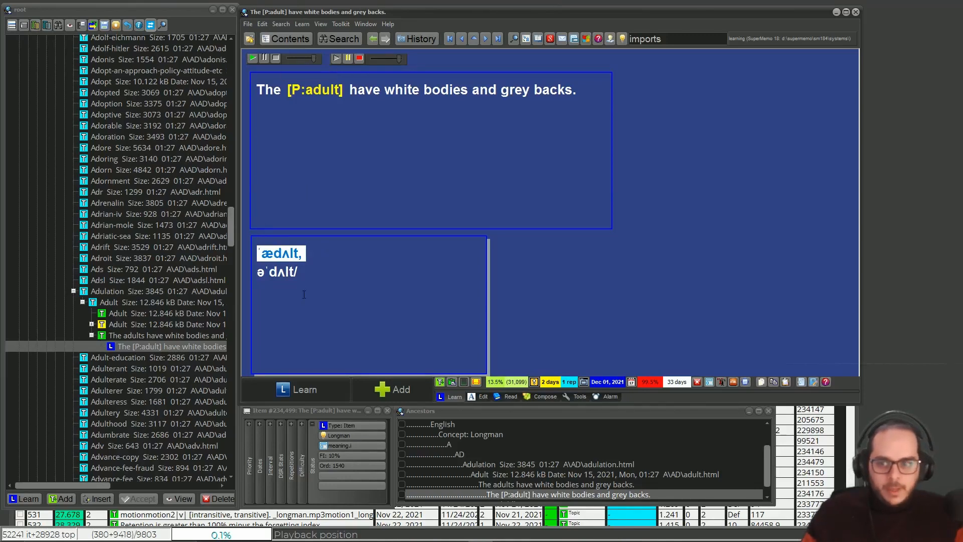
pyautogui.moveTo(304, 278); pyautogui.dragTo(263, 277)
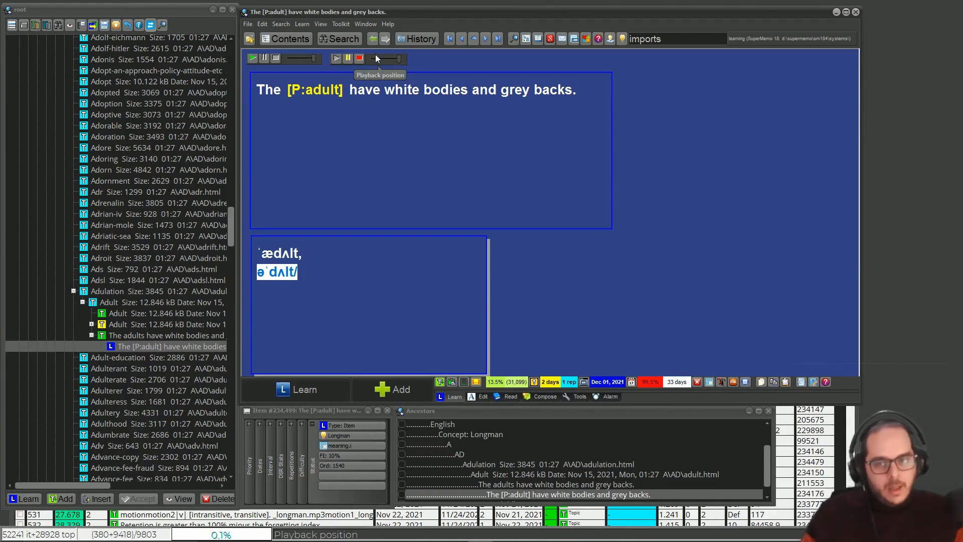
pyautogui.click(321, 265)
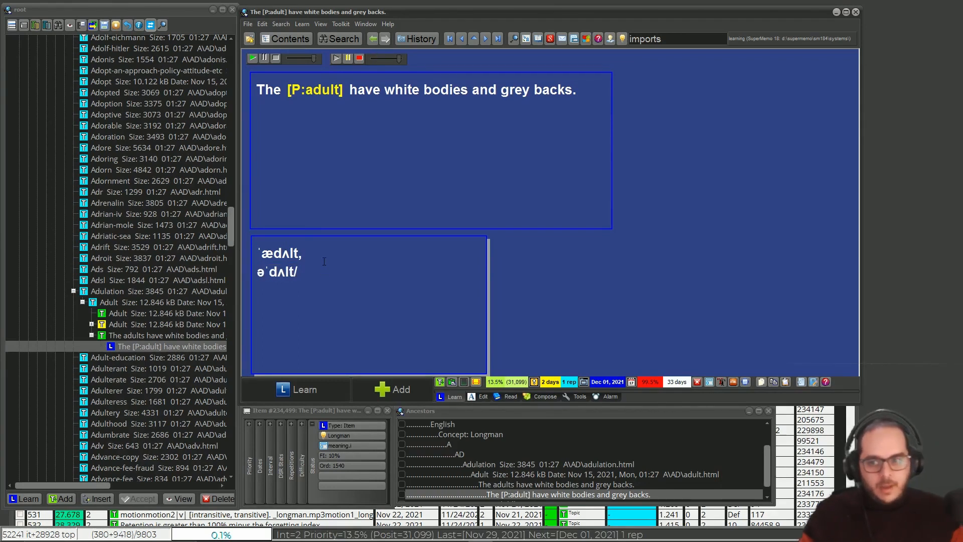
pyautogui.press('BackSpace')
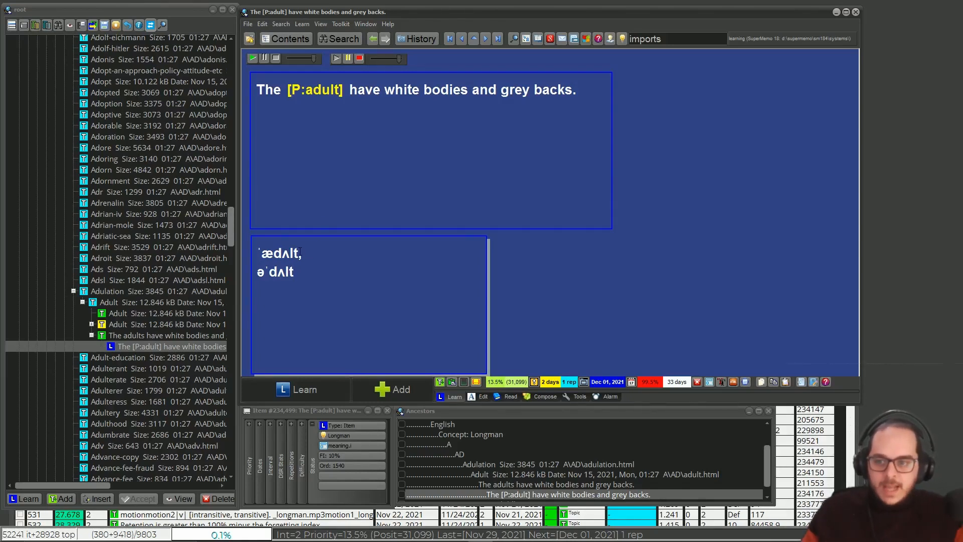
# Try to move the transcription "ˈædʌlt" below "əˈdʌlt" in the answer, and undo the change.
pyautogui.doubleClick(299, 251)
pyautogui.hotkey('ctrl', 'c')
pyautogui.press('BackSpace')
pyautogui.click(324, 282)
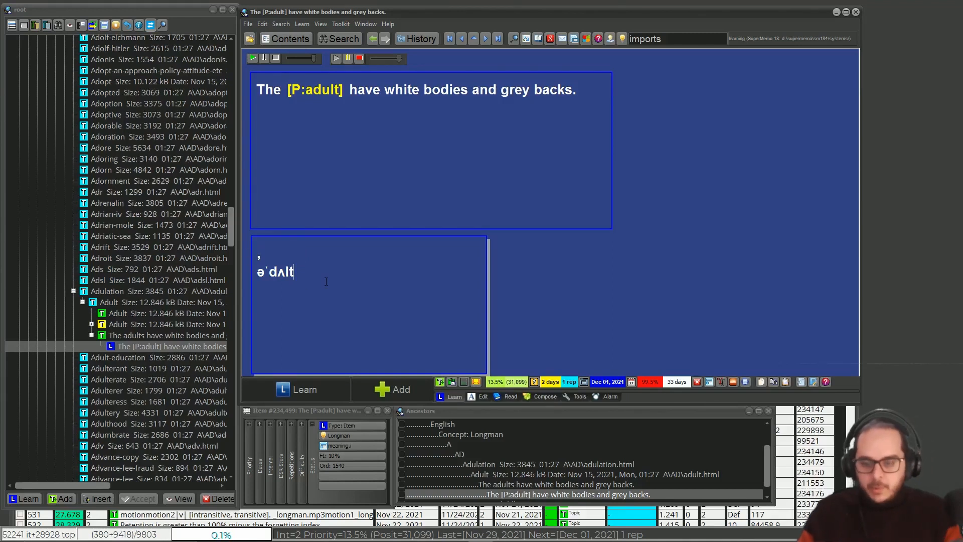
pyautogui.press('Return')
pyautogui.write('v')
pyautogui.press('BackSpace')
pyautogui.hotkey('ctrl', 'v')
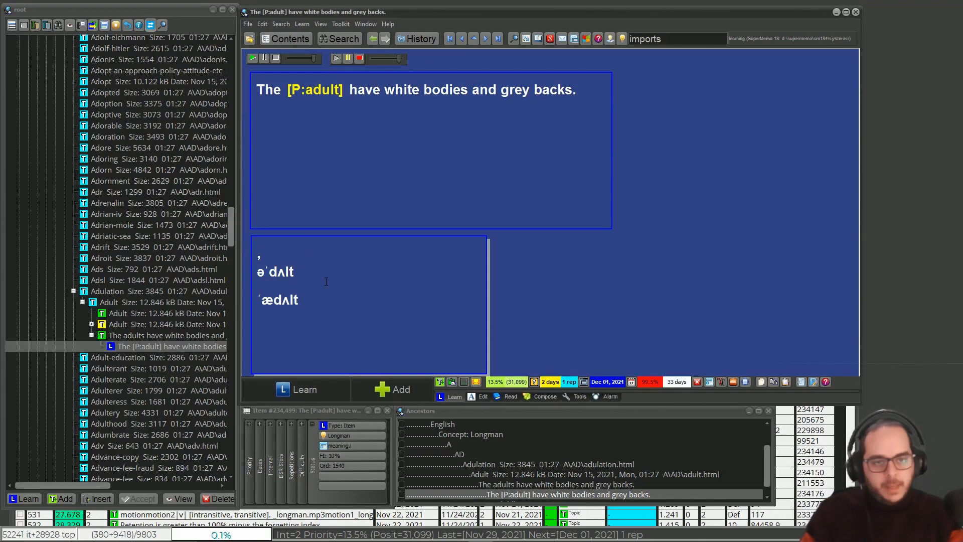
pyautogui.hotkey('ctrl', 'z')
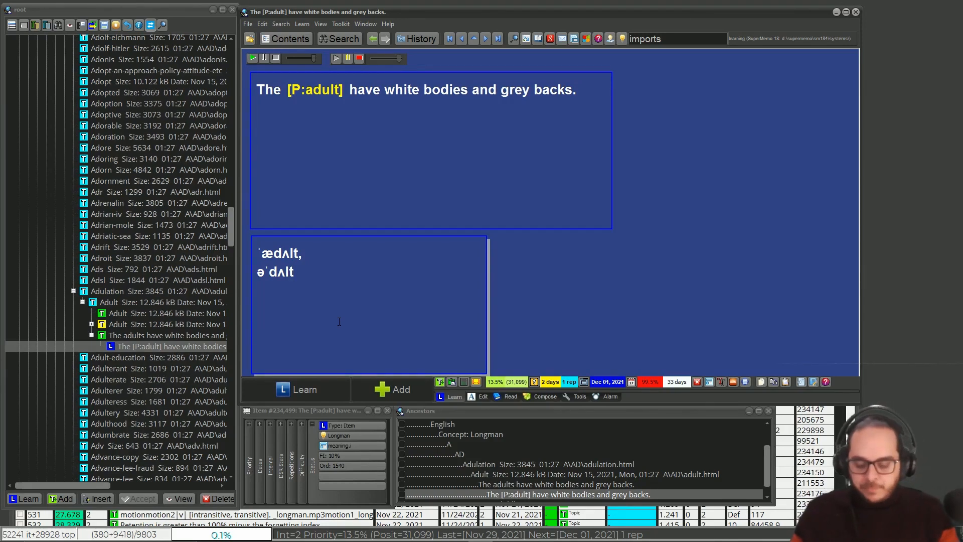
# Apply the pronunciation.i template to the item.
pyautogui.hotkey('ctrl', 'shift', 'm')
pyautogui.write('p')
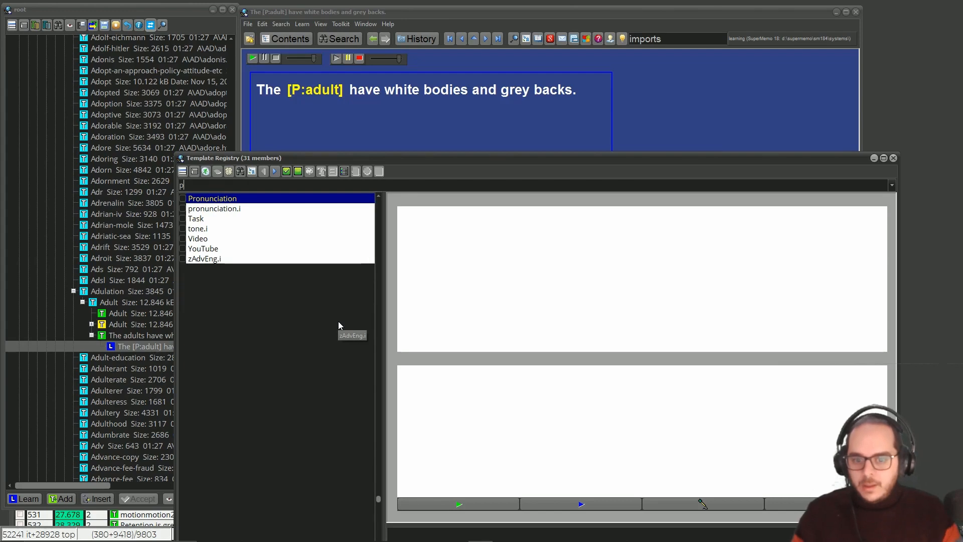
pyautogui.press('Down')
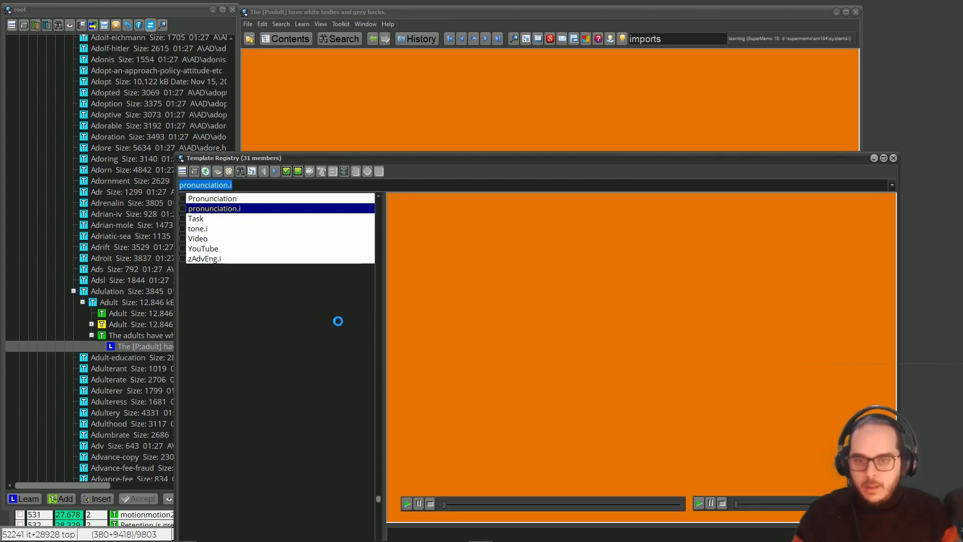
pyautogui.press('Return')
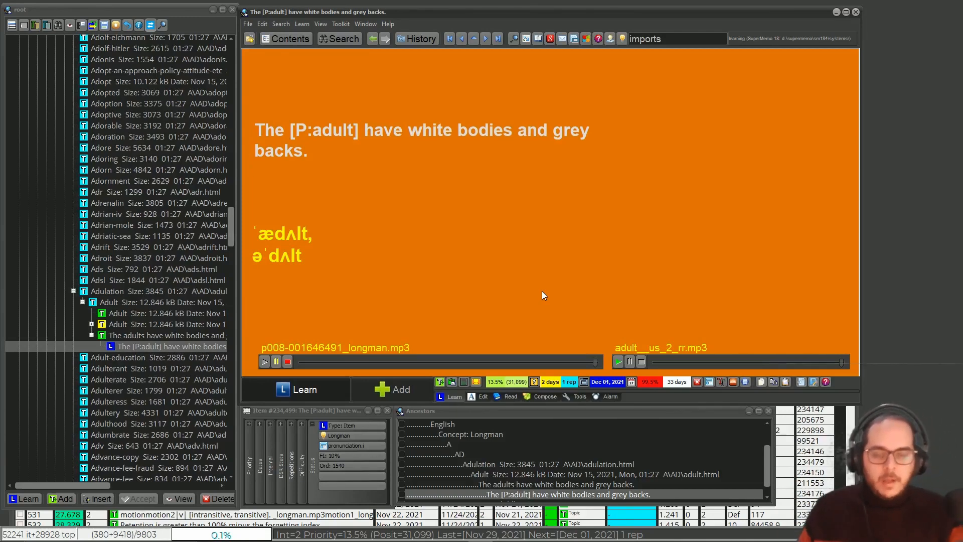
# Return to the Adult extract and compare its two phonetic transcriptions.
pyautogui.click(165, 289)
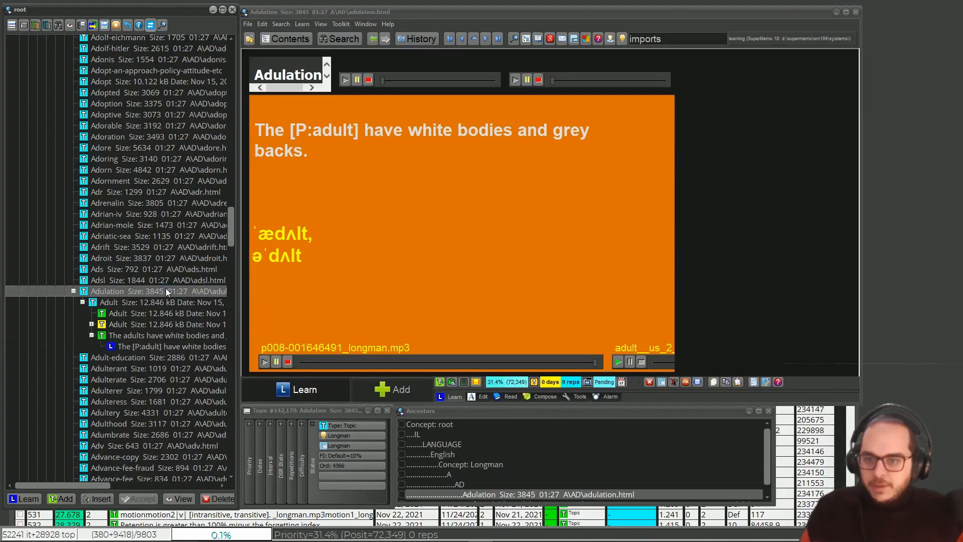
pyautogui.click(178, 312)
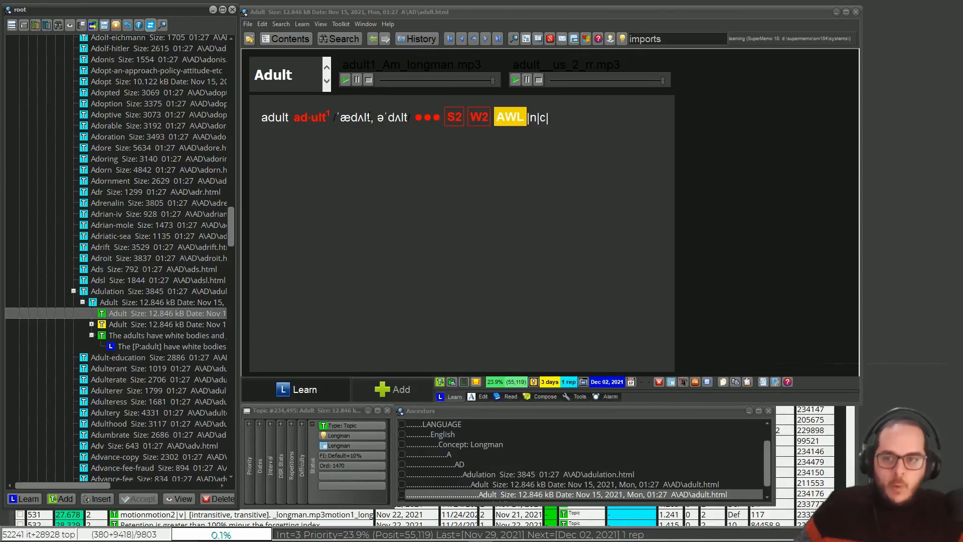
pyautogui.click(368, 116)
pyautogui.moveTo(371, 117); pyautogui.dragTo(337, 123)
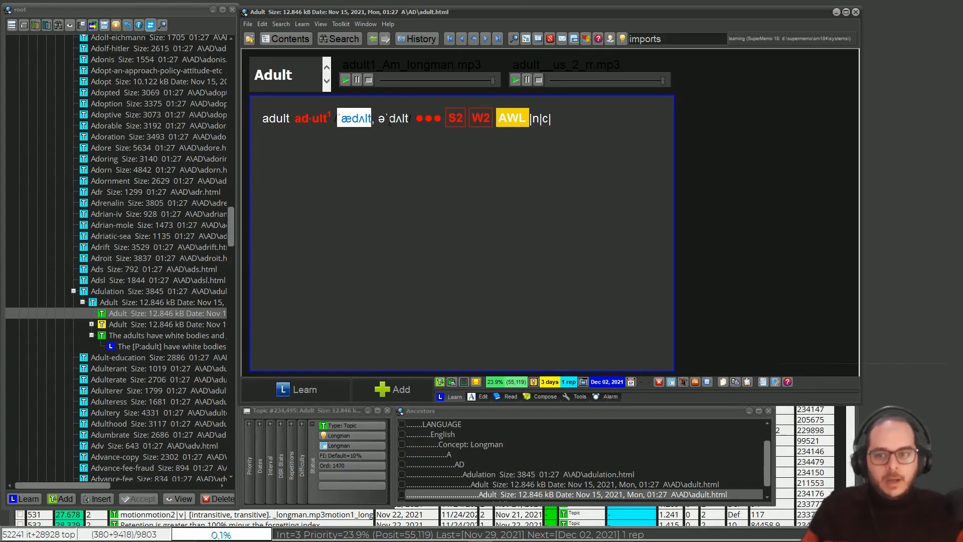
pyautogui.moveTo(380, 118); pyautogui.dragTo(408, 119)
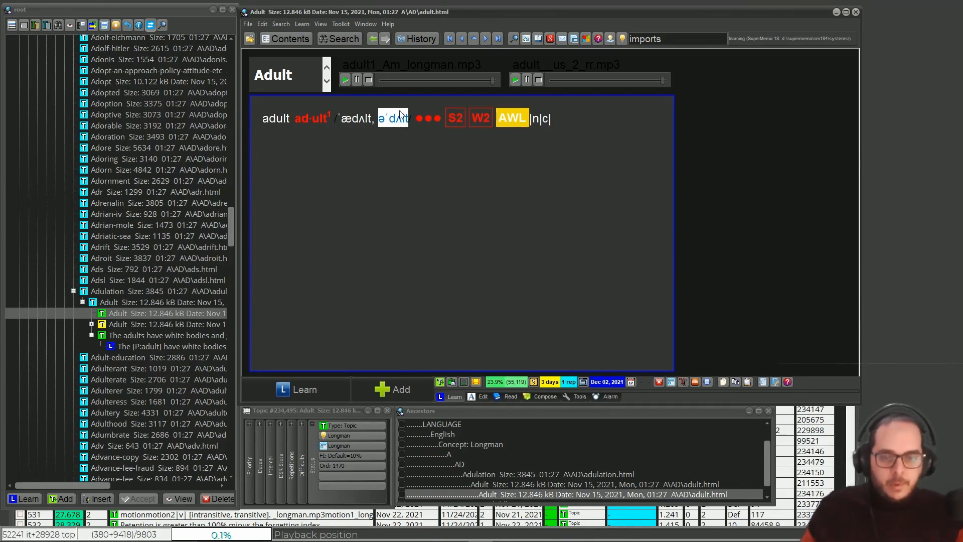
pyautogui.moveTo(372, 119); pyautogui.dragTo(337, 119)
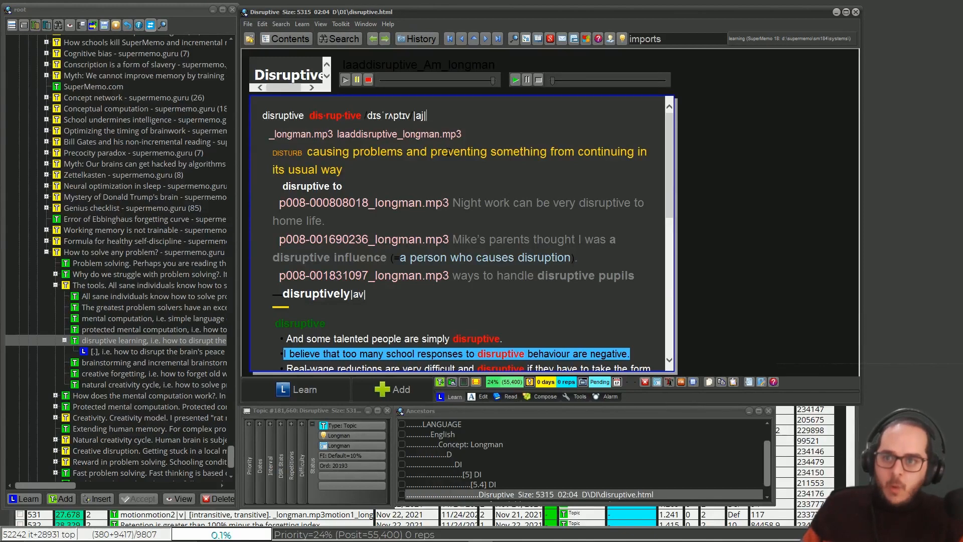
# Examine the recording names and example sentences in the Disruptive topic, and check where the collection's sounds can be reviewed.
pyautogui.click(287, 23)
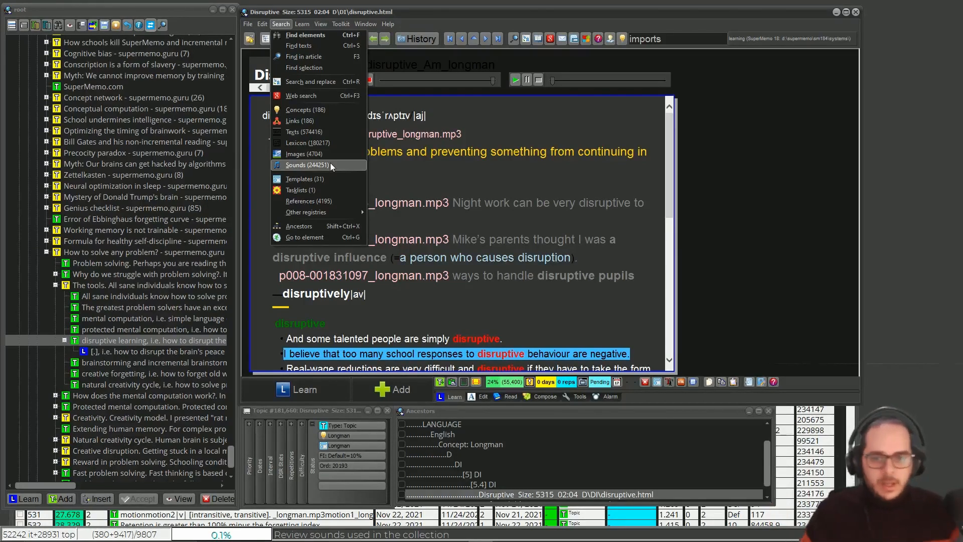
pyautogui.click(509, 249)
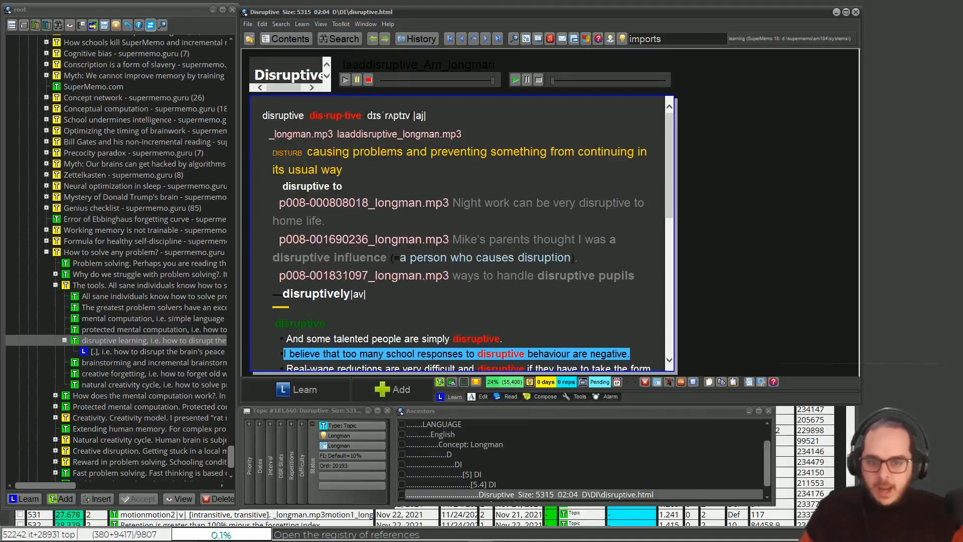
pyautogui.moveTo(592, 256); pyautogui.dragTo(269, 239)
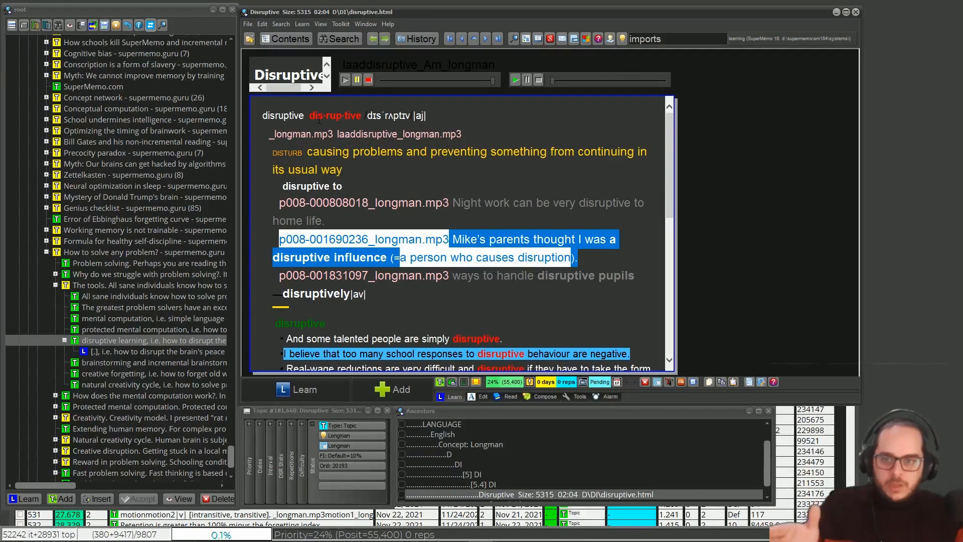
pyautogui.click(452, 256)
pyautogui.moveTo(429, 296); pyautogui.dragTo(277, 201)
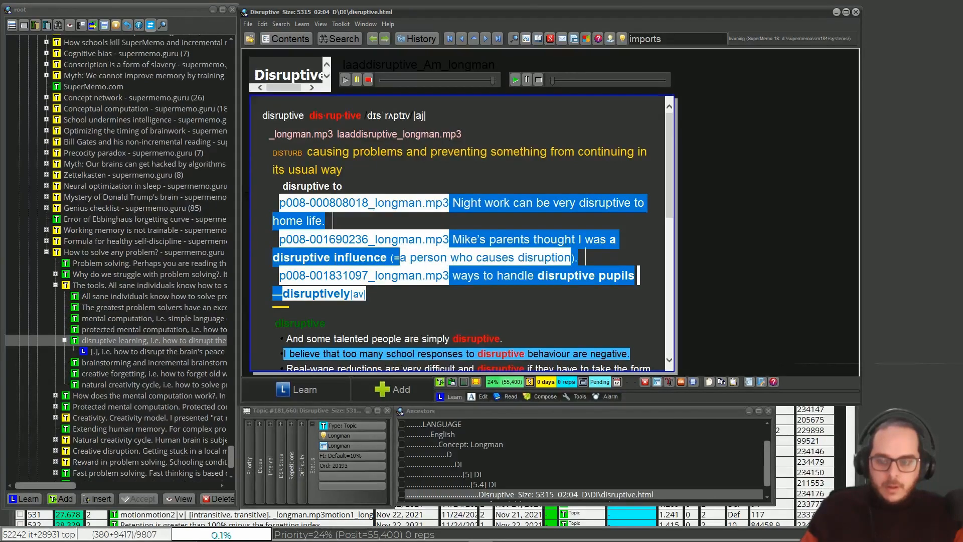
pyautogui.click(376, 208)
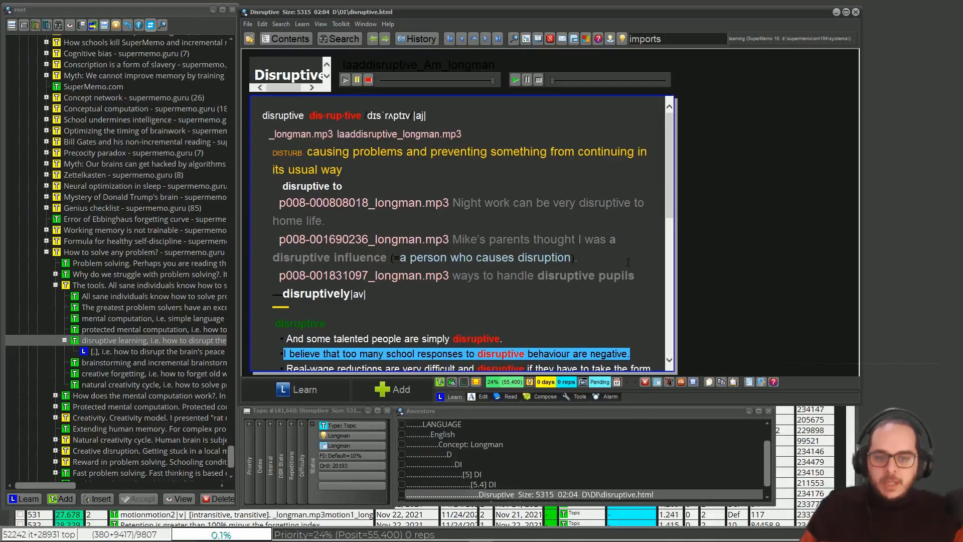
pyautogui.moveTo(628, 262); pyautogui.dragTo(301, 246)
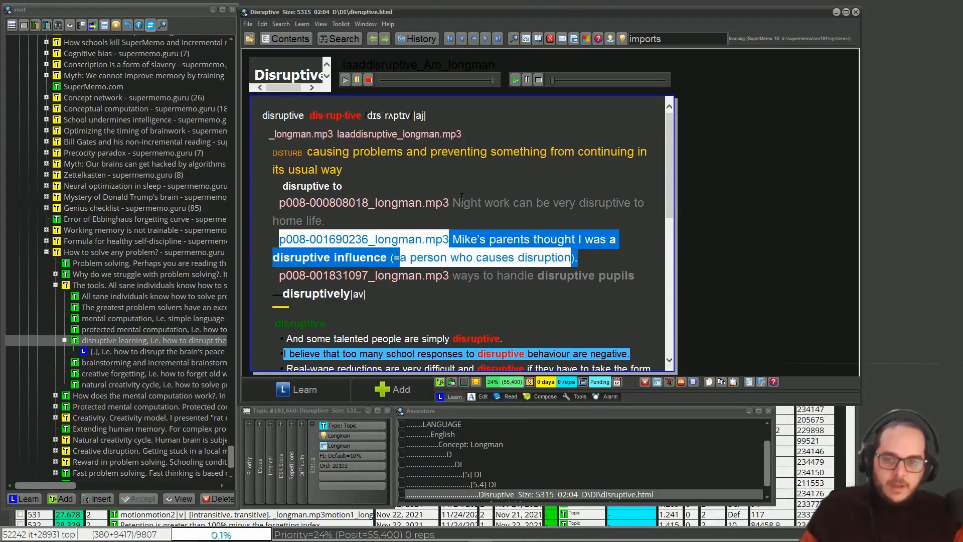
pyautogui.click(273, 23)
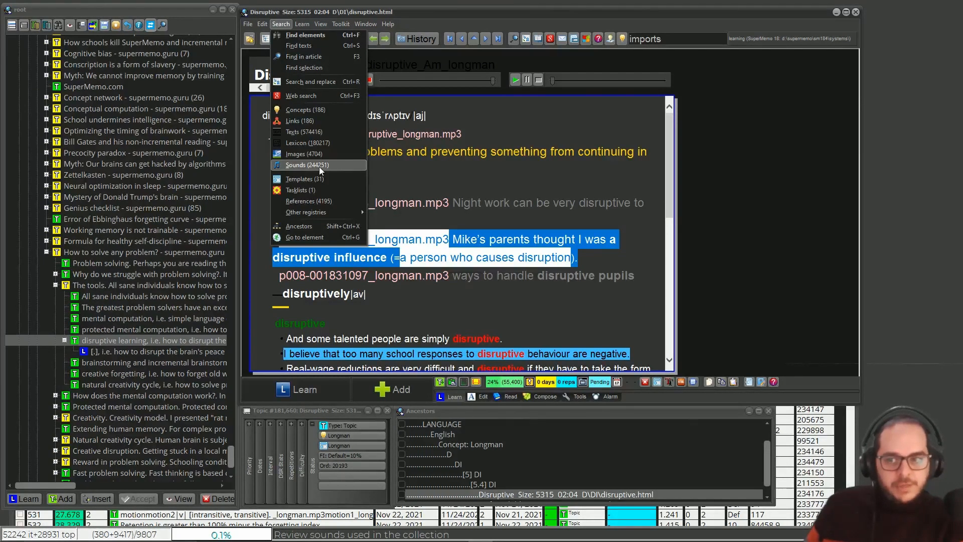
pyautogui.click(410, 6)
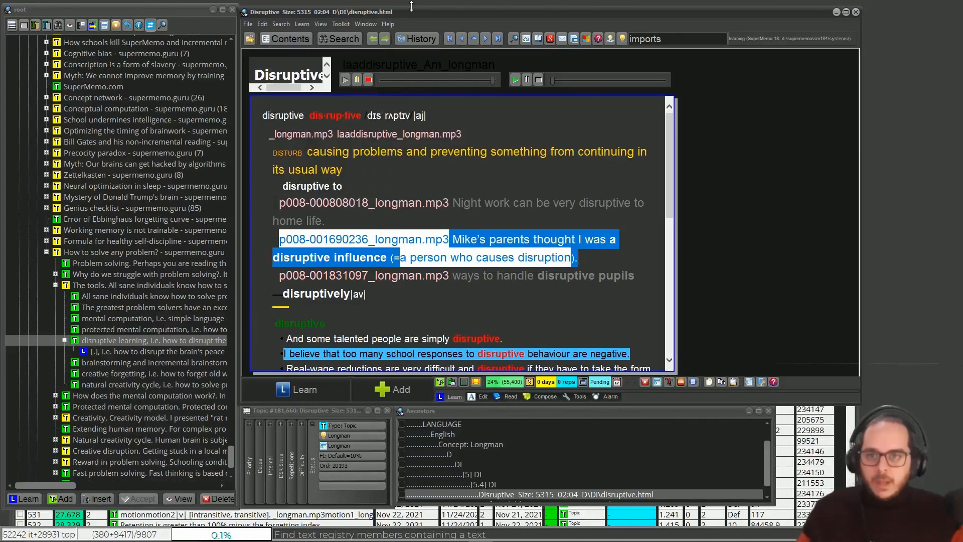
# Run the collection repair with Basic checkup and Rebuild registries.
pyautogui.click(246, 25)
pyautogui.click(301, 100)
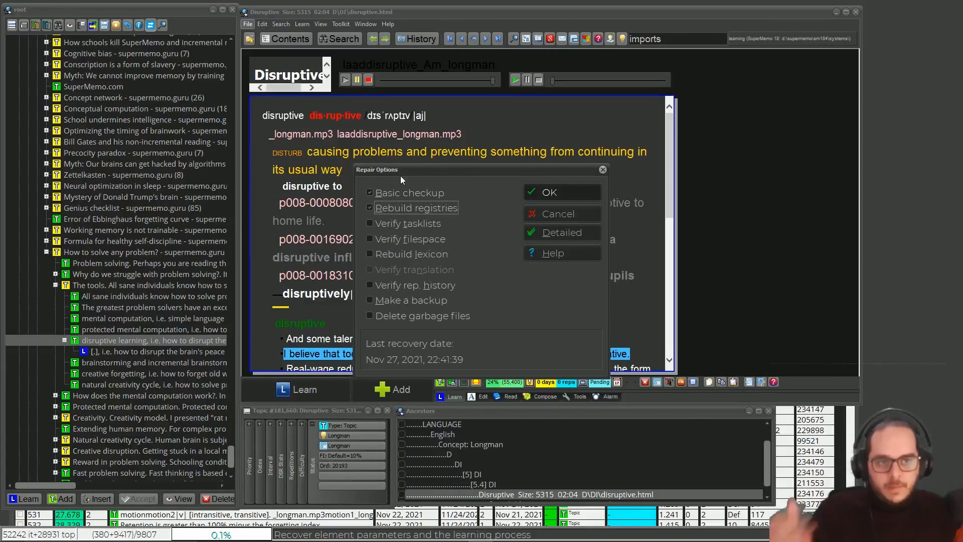
pyautogui.click(567, 187)
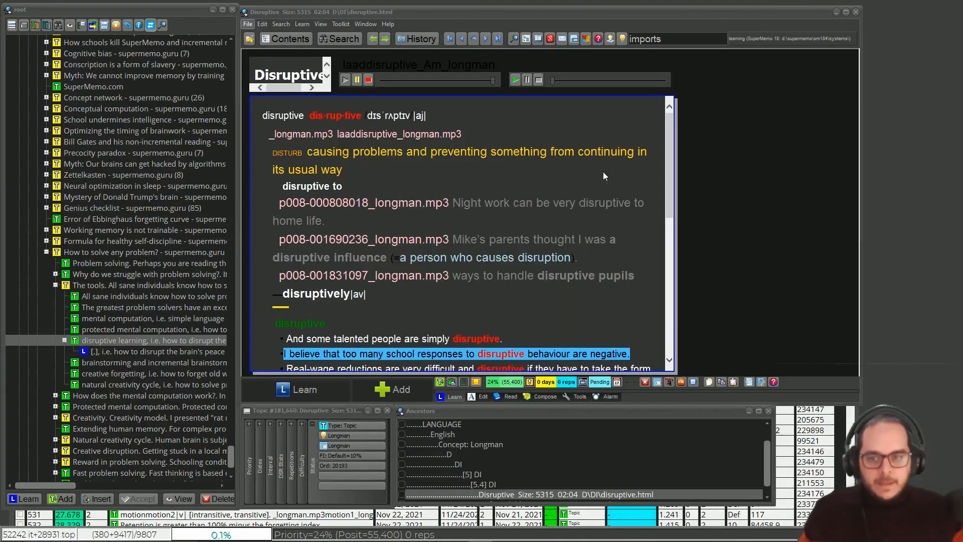